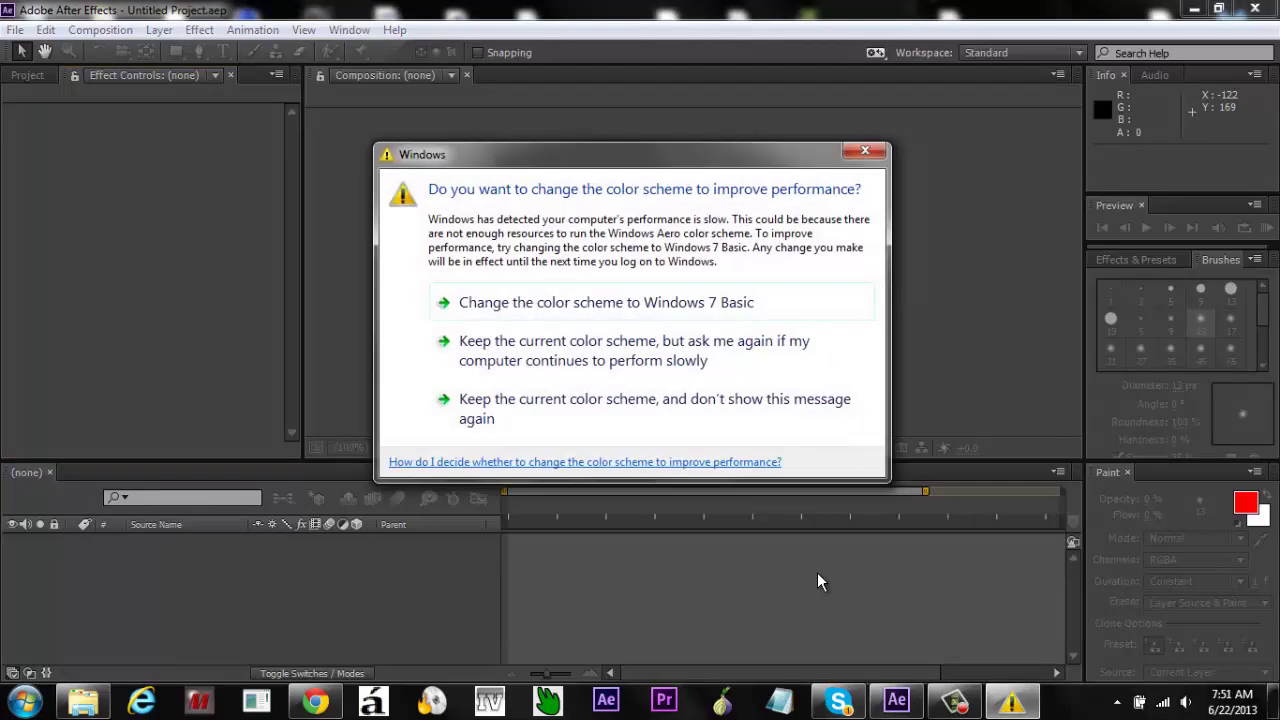
Step: Hide the Skype chat window and dismiss the Windows color scheme prompt without choosing an option
left_click(830, 702)
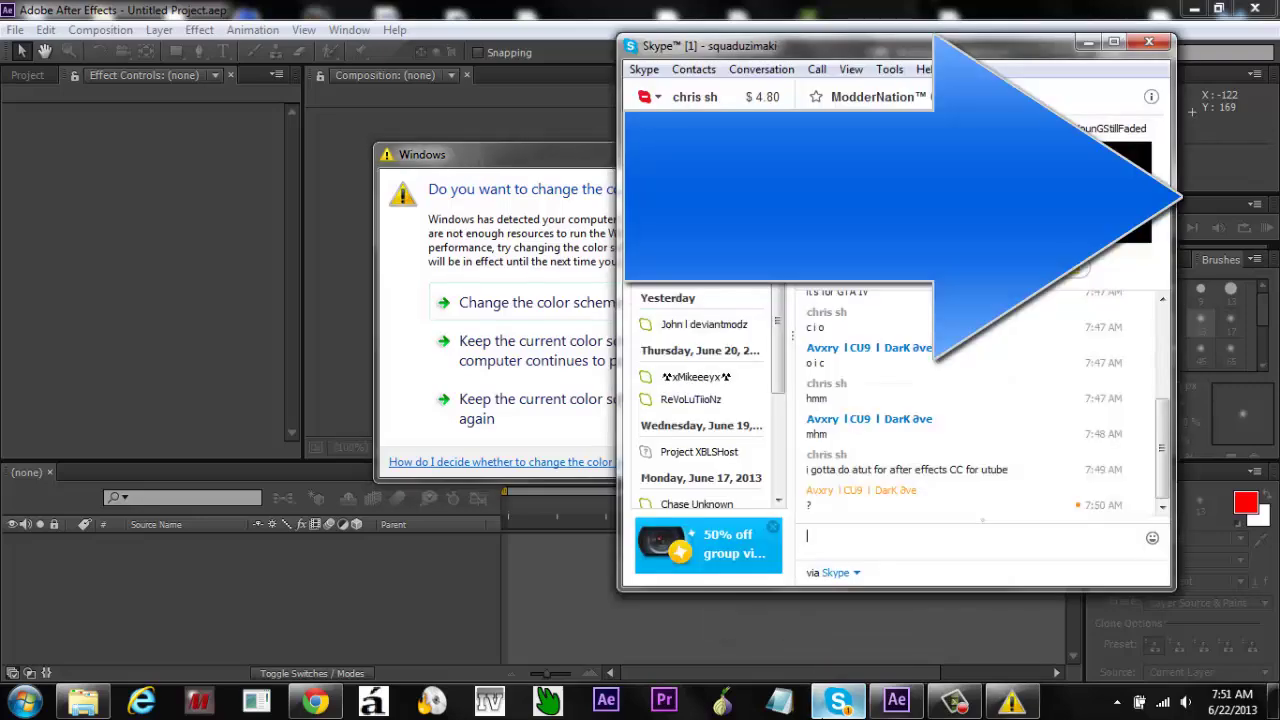
left_click(838, 702)
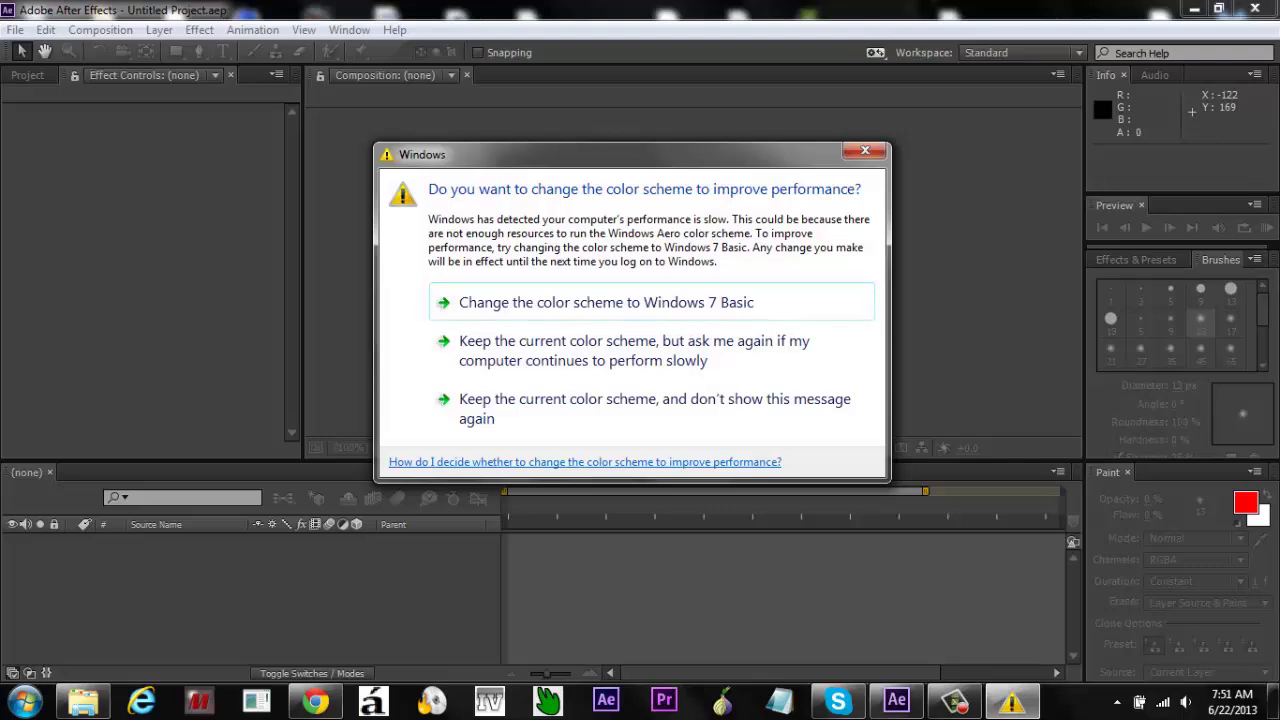
left_click(860, 155)
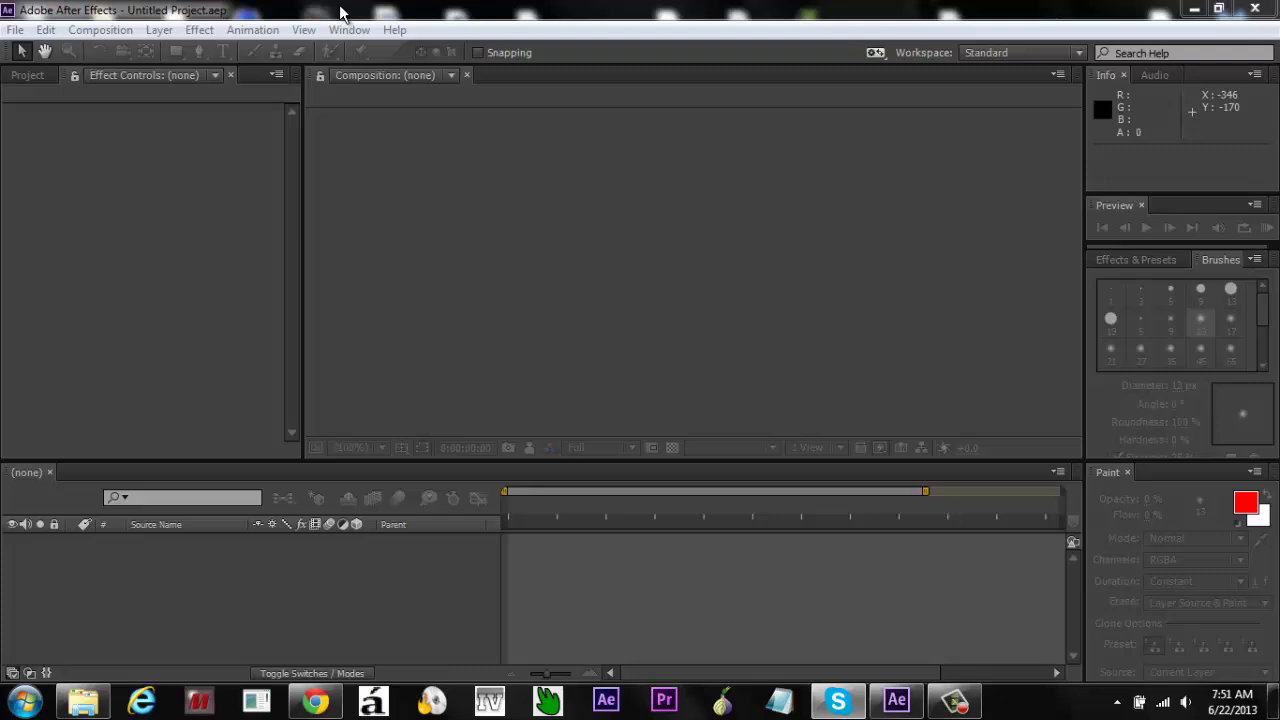
Step: Import the 252 x 200 JPEG from the Pictures library and create a composition from it
left_click(83, 700)
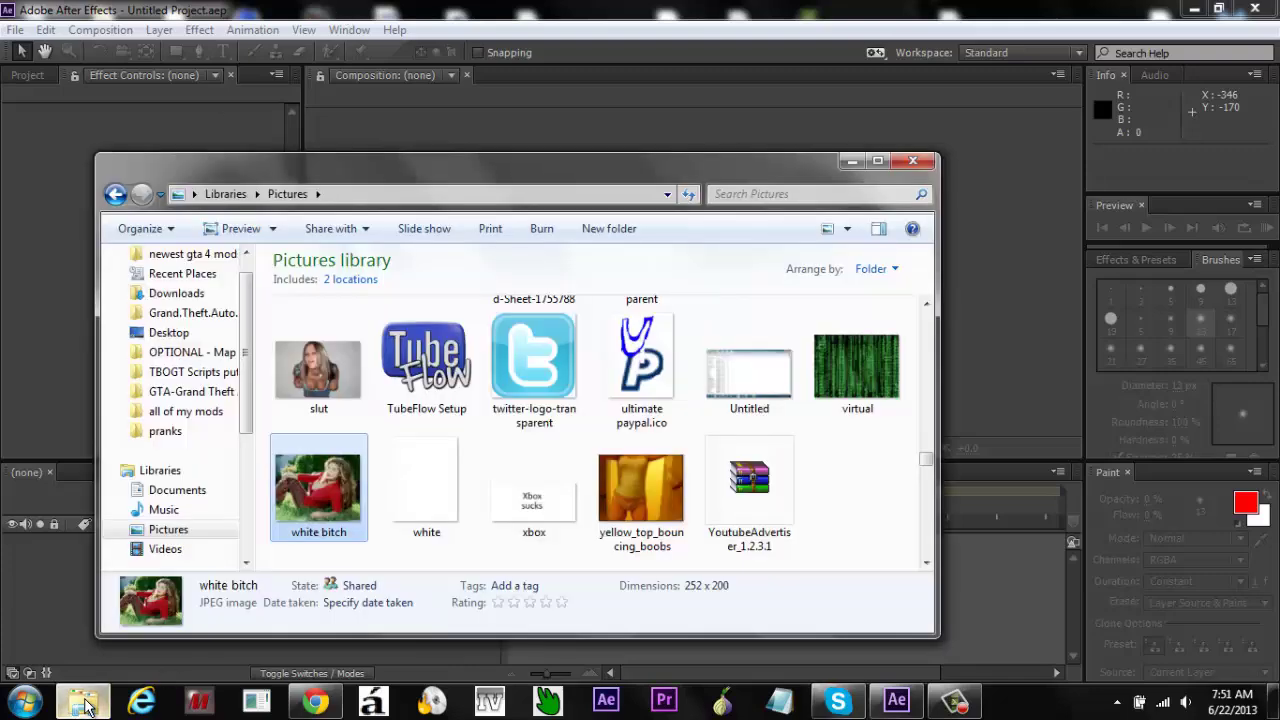
left_click_drag(316, 510, 44, 391)
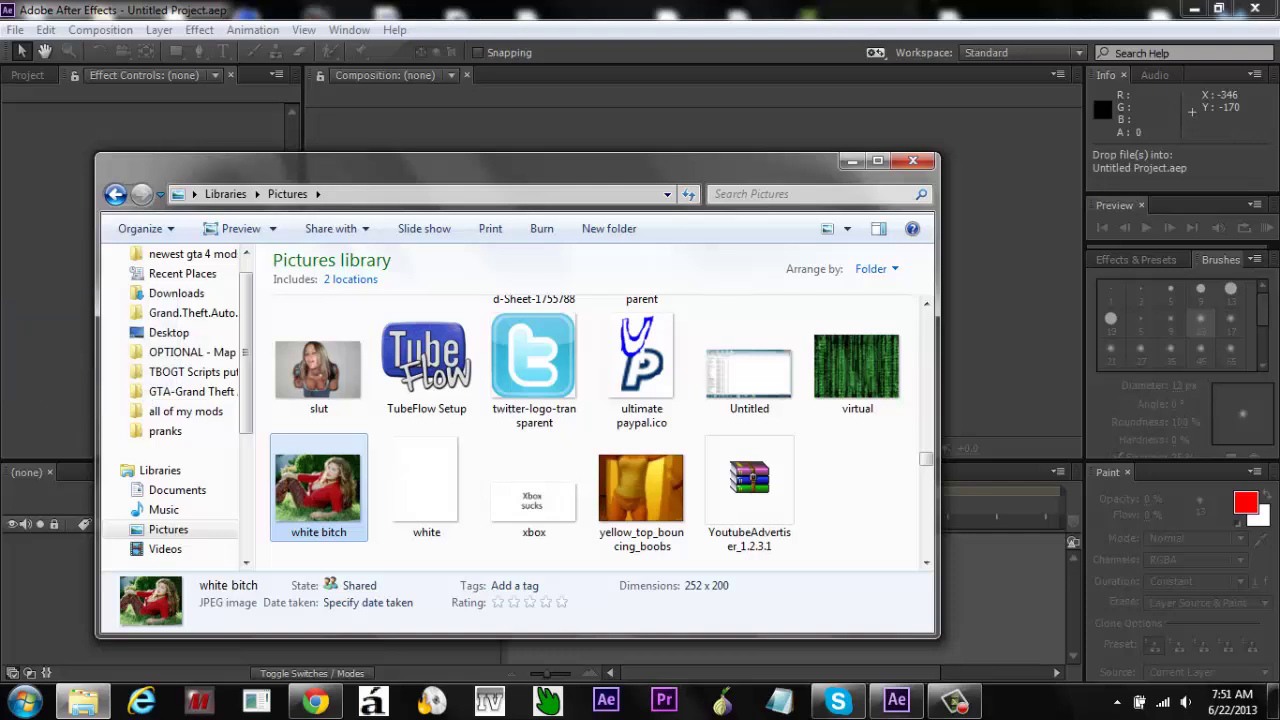
left_click(898, 160)
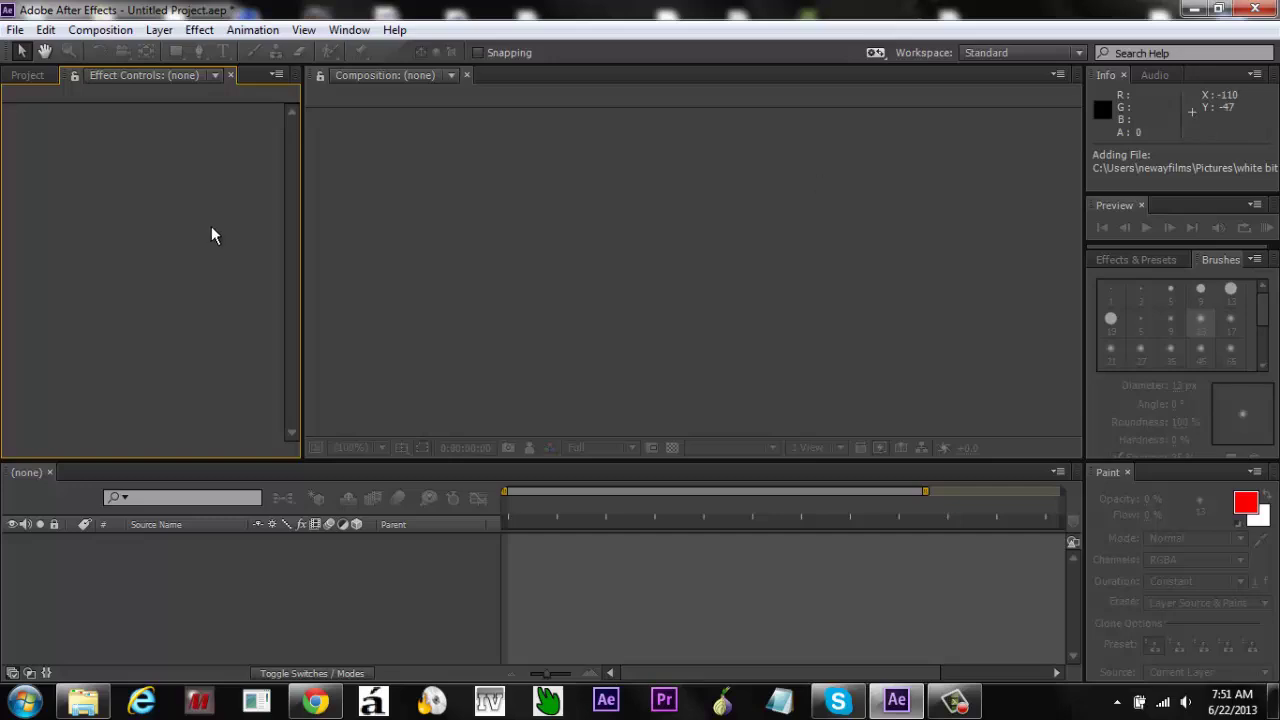
left_click(28, 76)
left_click_drag(65, 240, 60, 449)
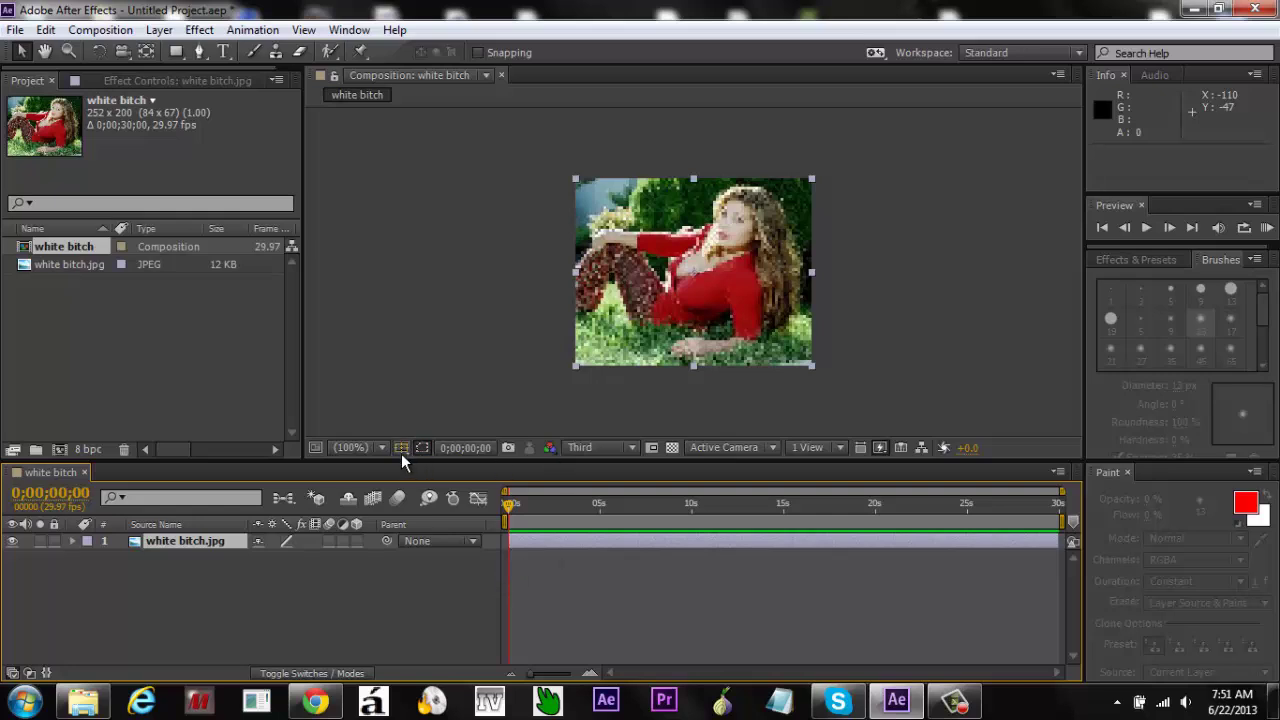
left_click_drag(510, 504, 546, 500)
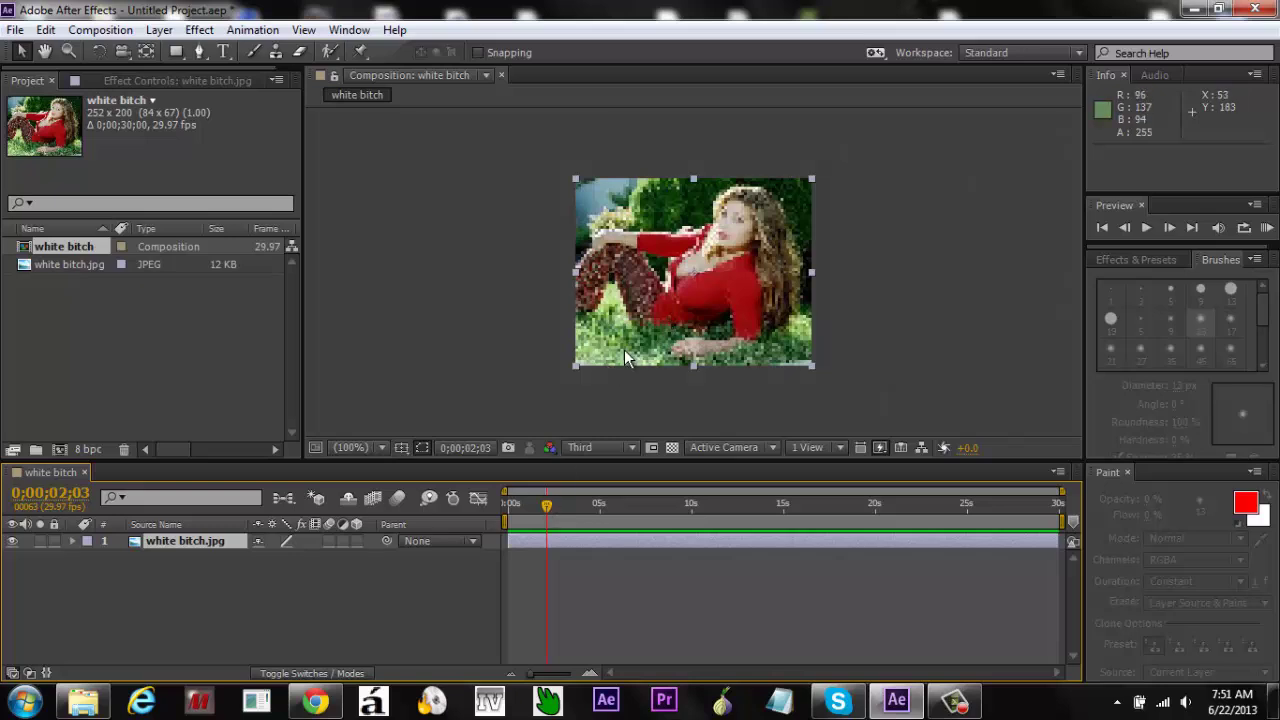
Step: Delete the image layer from the 252 x 200 composition
left_click(77, 265)
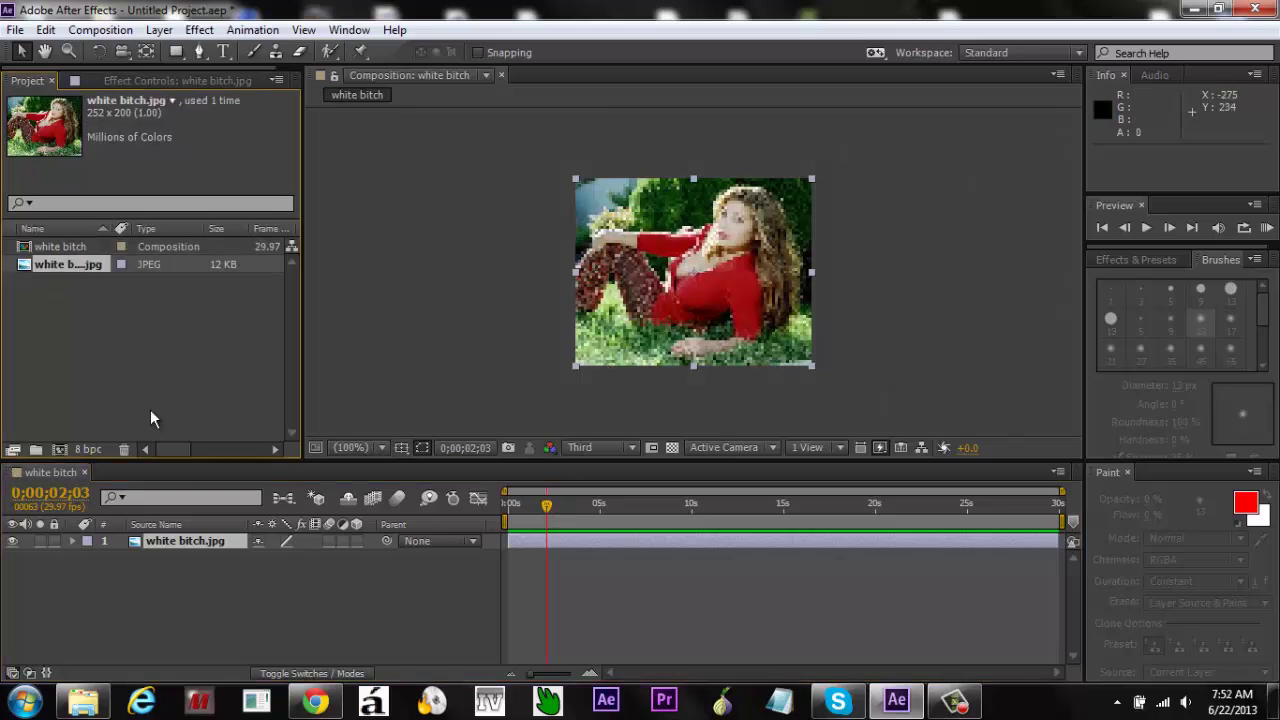
left_click(206, 540)
key("Delete")
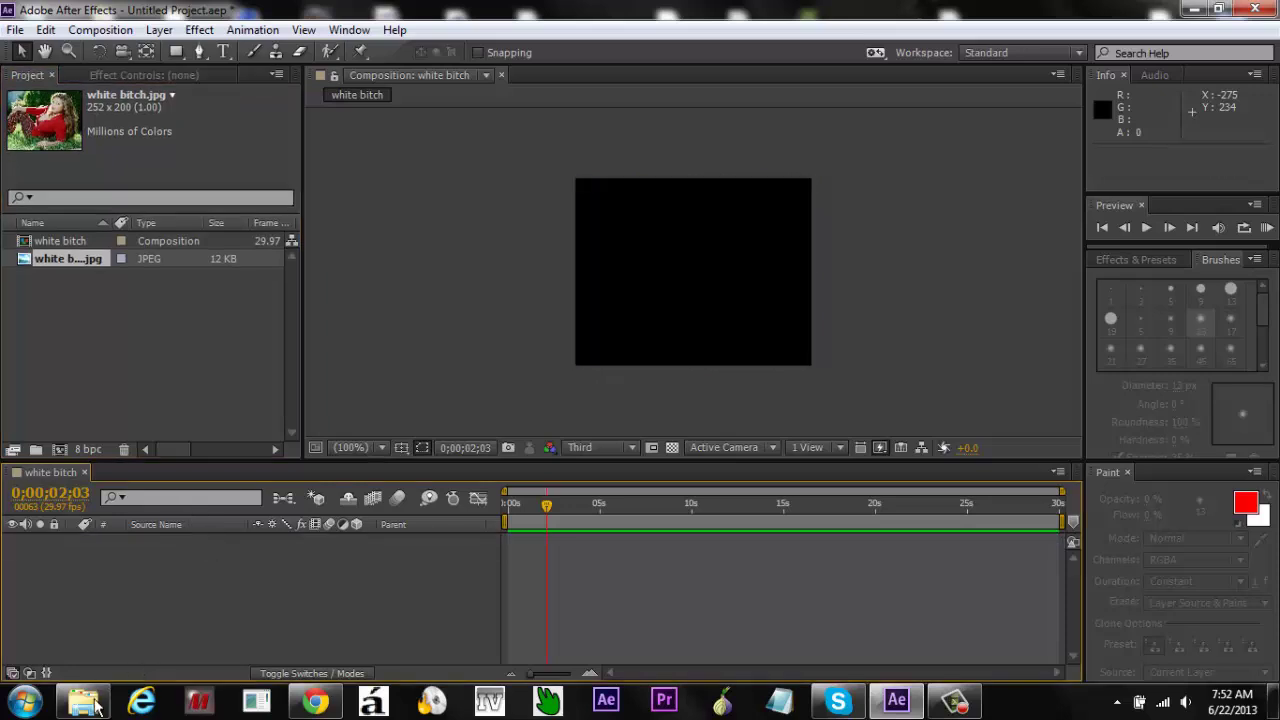
Step: Create a composition from the 640 x 459 JPEG in the Pictures library and delete its layer
left_click(84, 700)
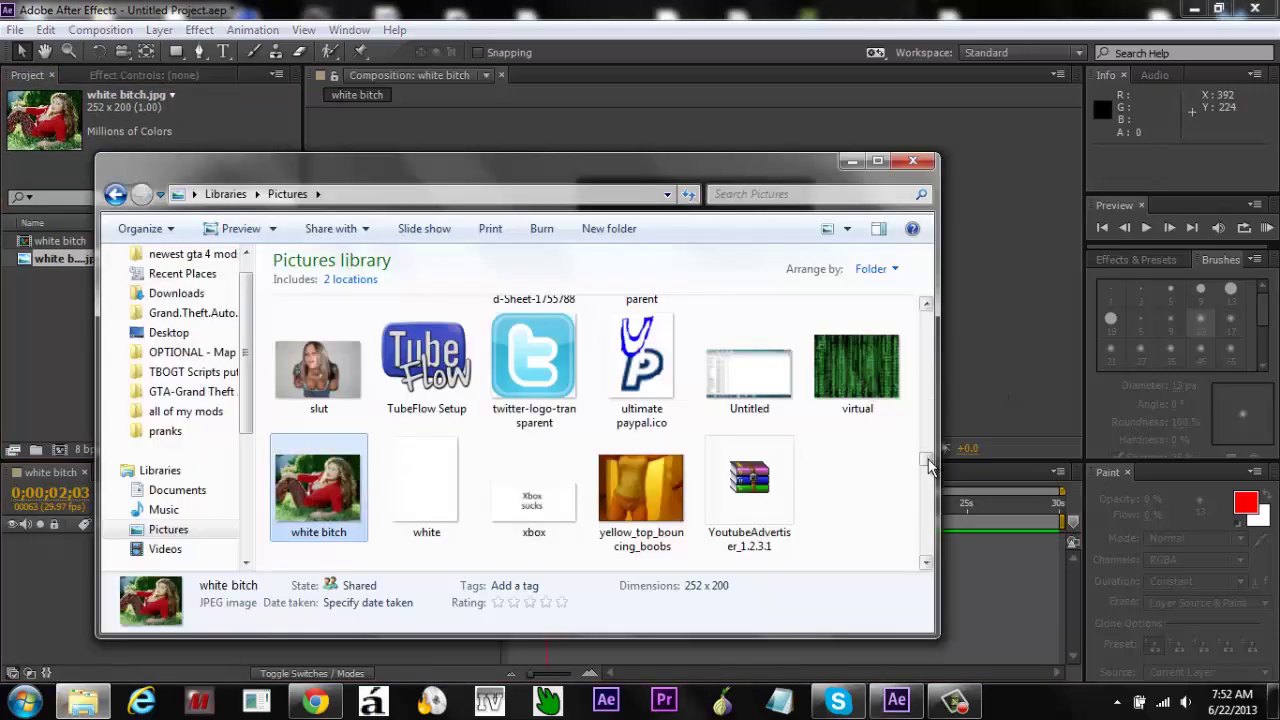
left_click_drag(928, 462, 958, 510)
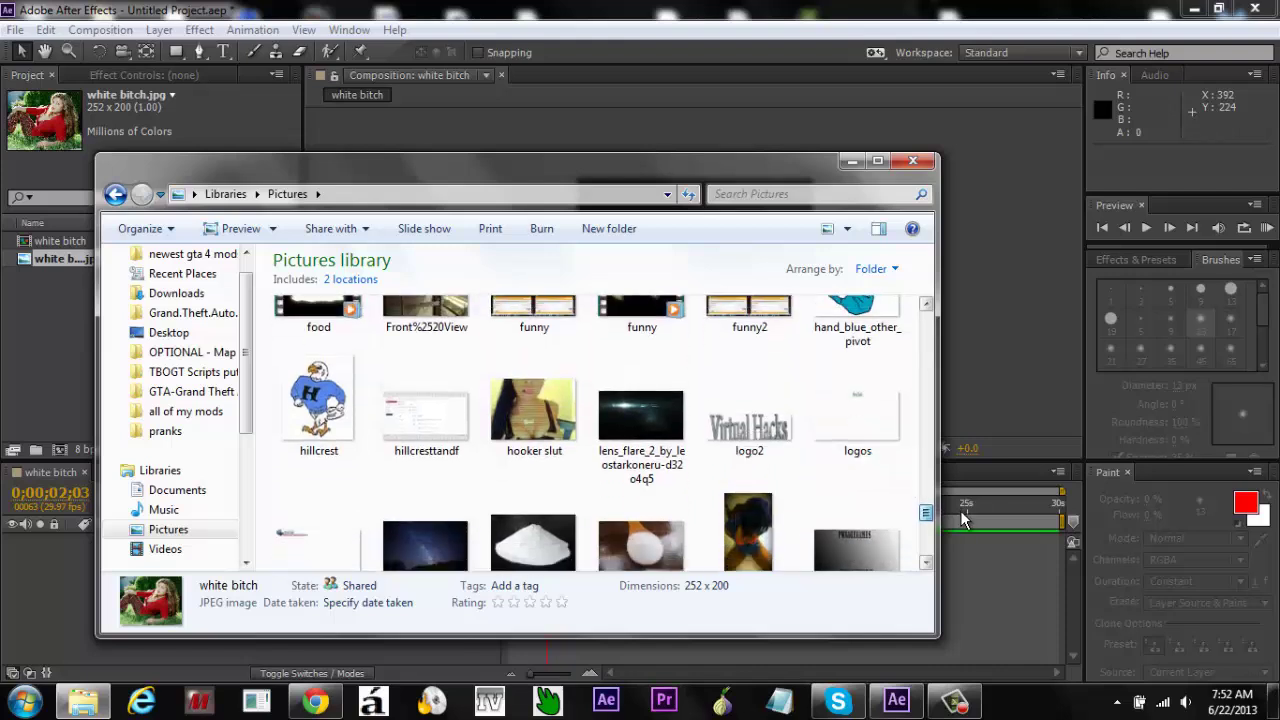
left_click_drag(525, 440, 40, 361)
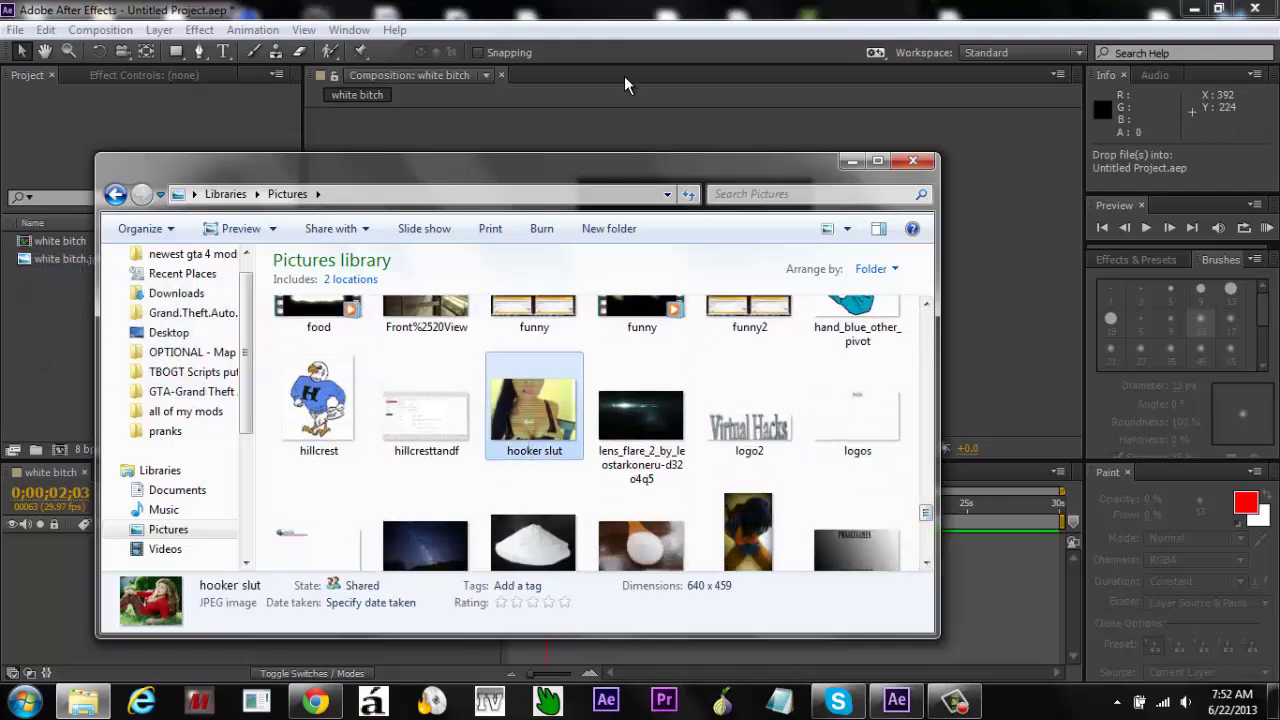
left_click(815, 135)
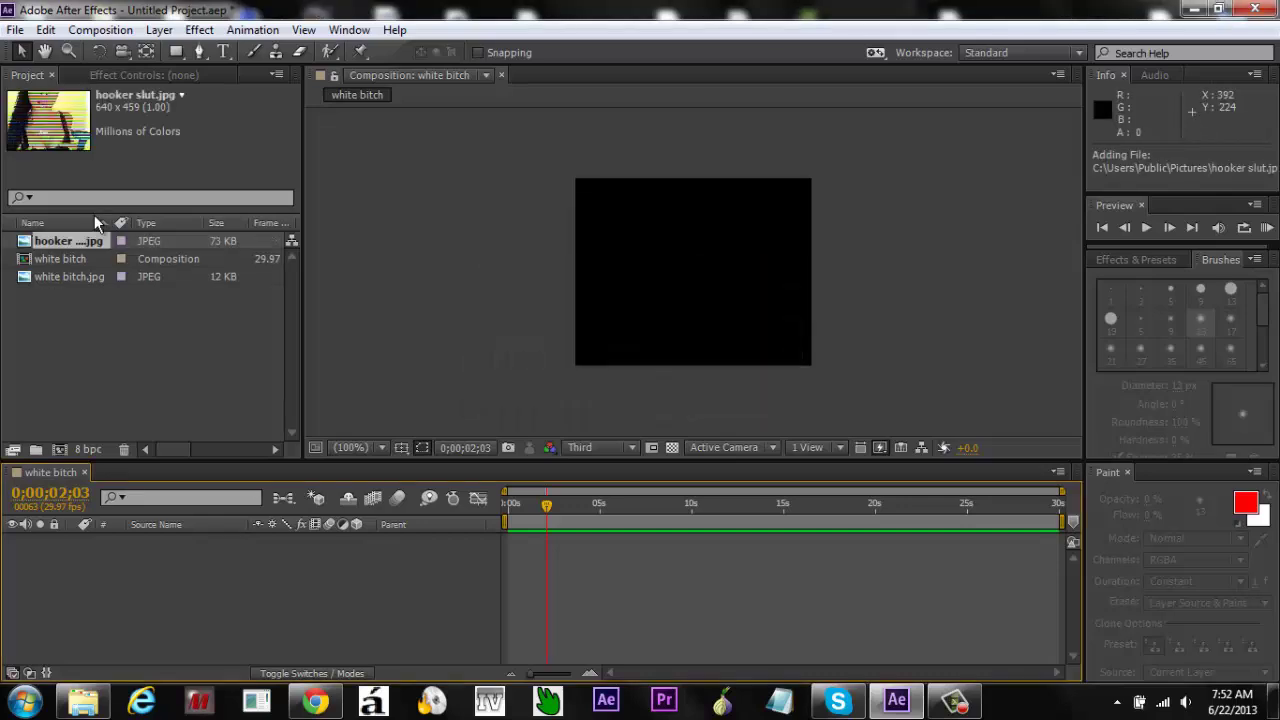
left_click_drag(96, 231, 59, 444)
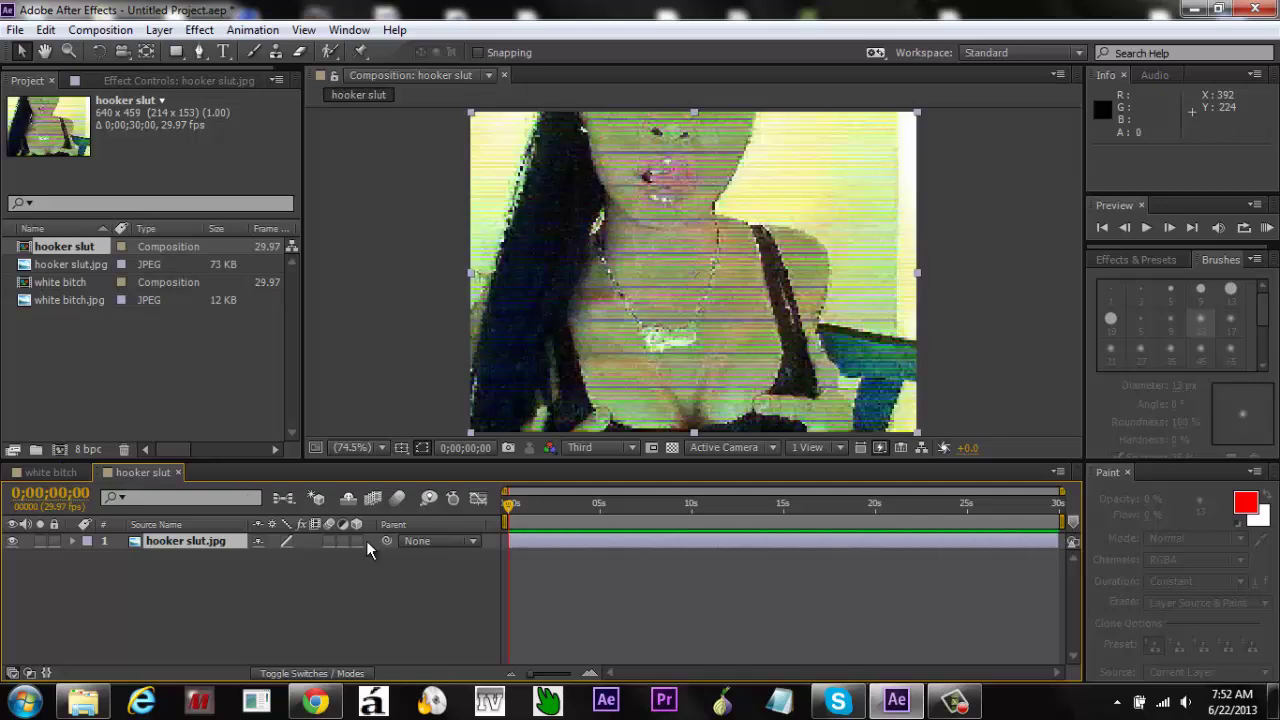
key("Delete")
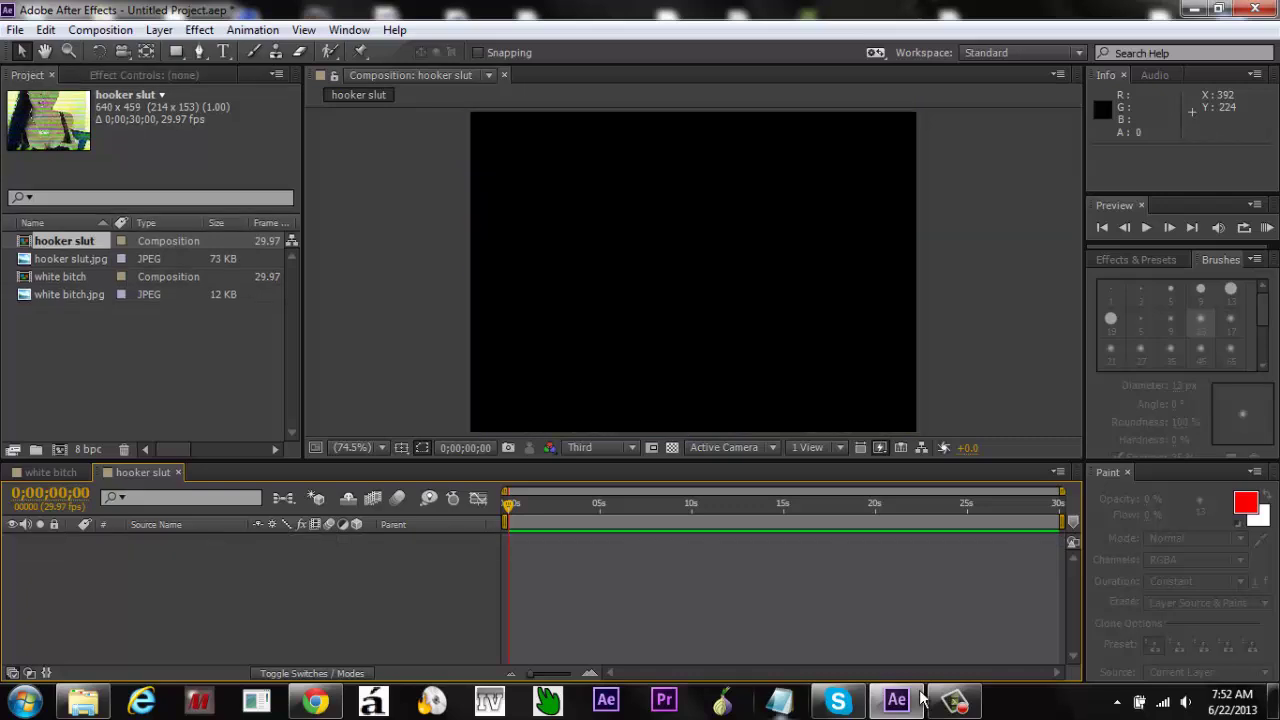
left_click(962, 703)
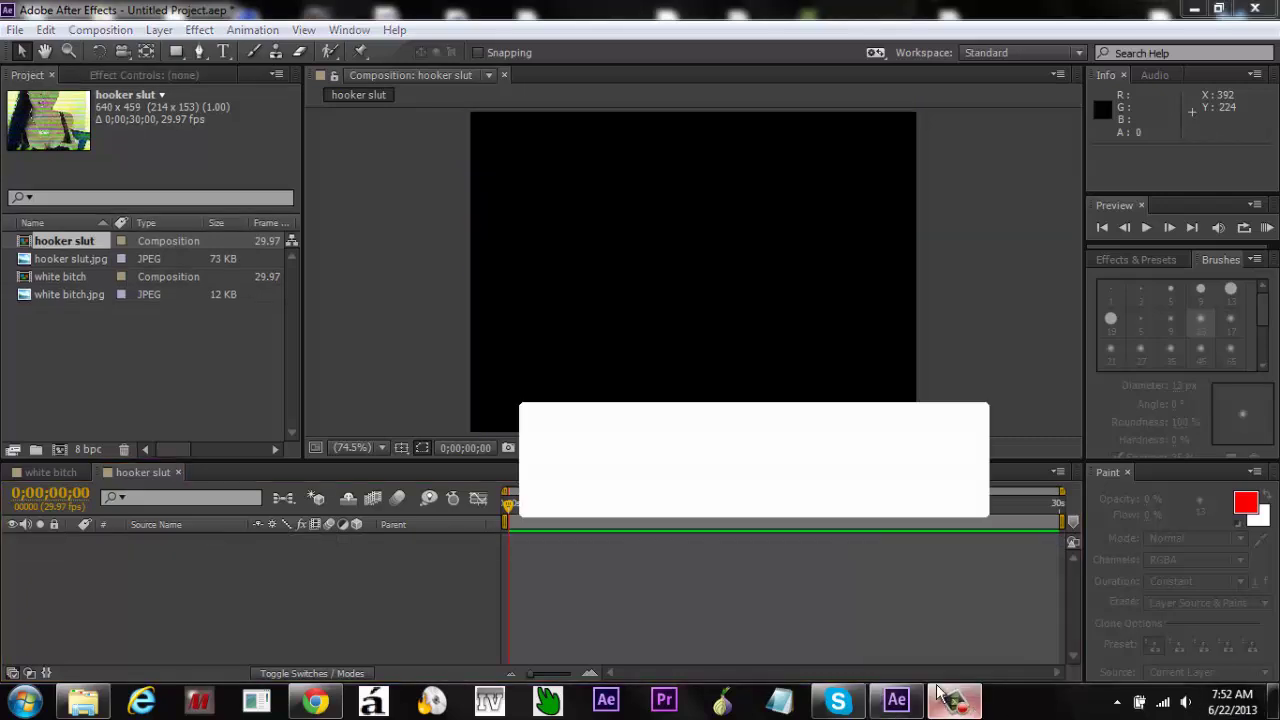
left_click(903, 500)
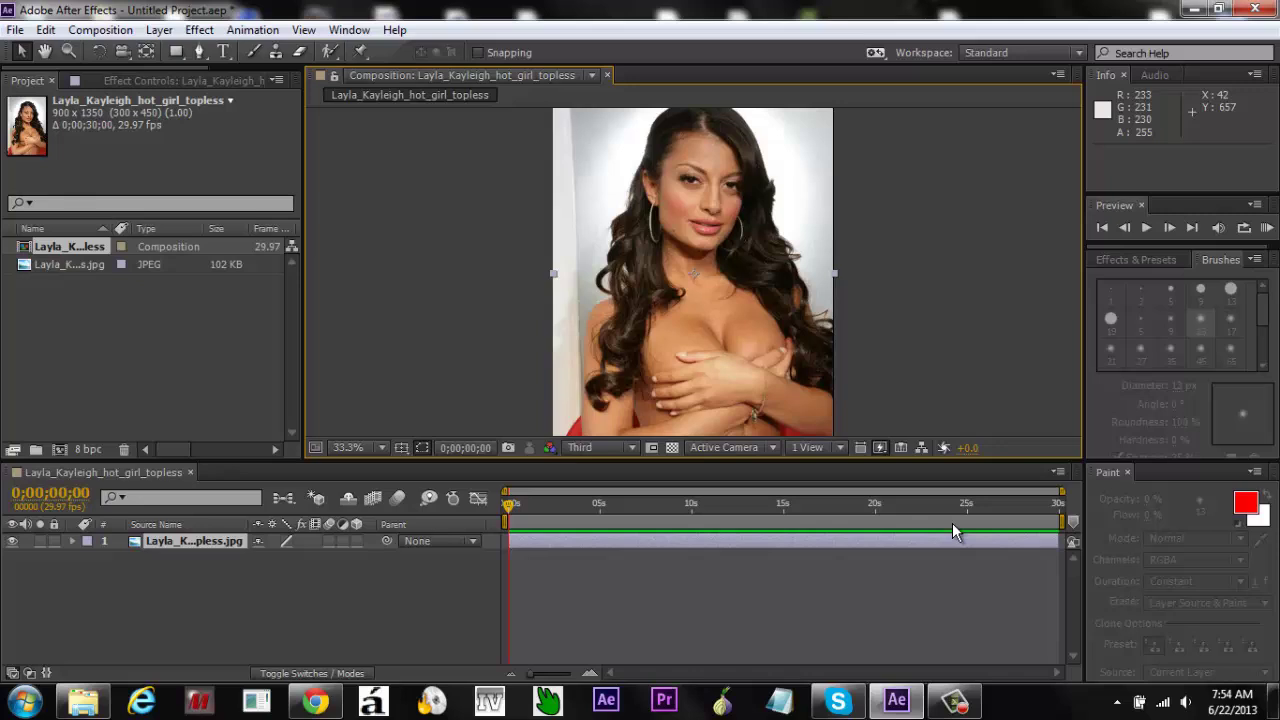
Step: Open the portrait image layer in its own Layer view and activate the Roto Brush tool
key("Down")
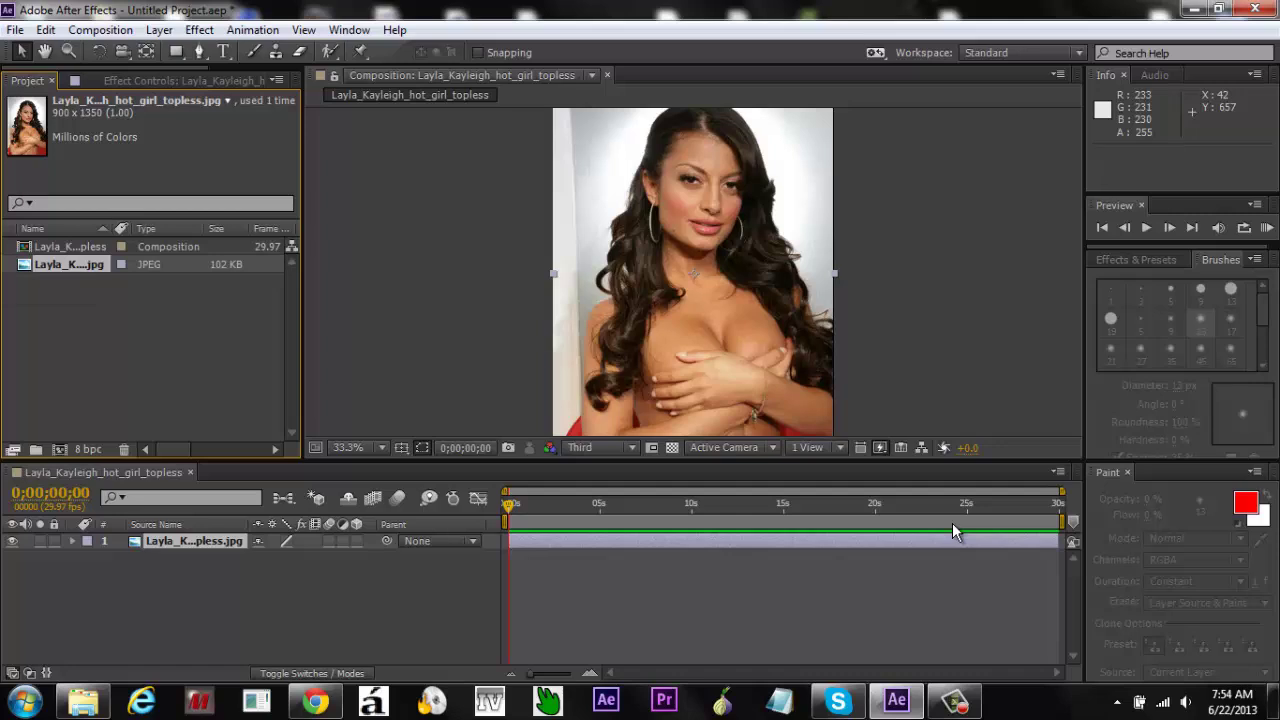
double_click(952, 535)
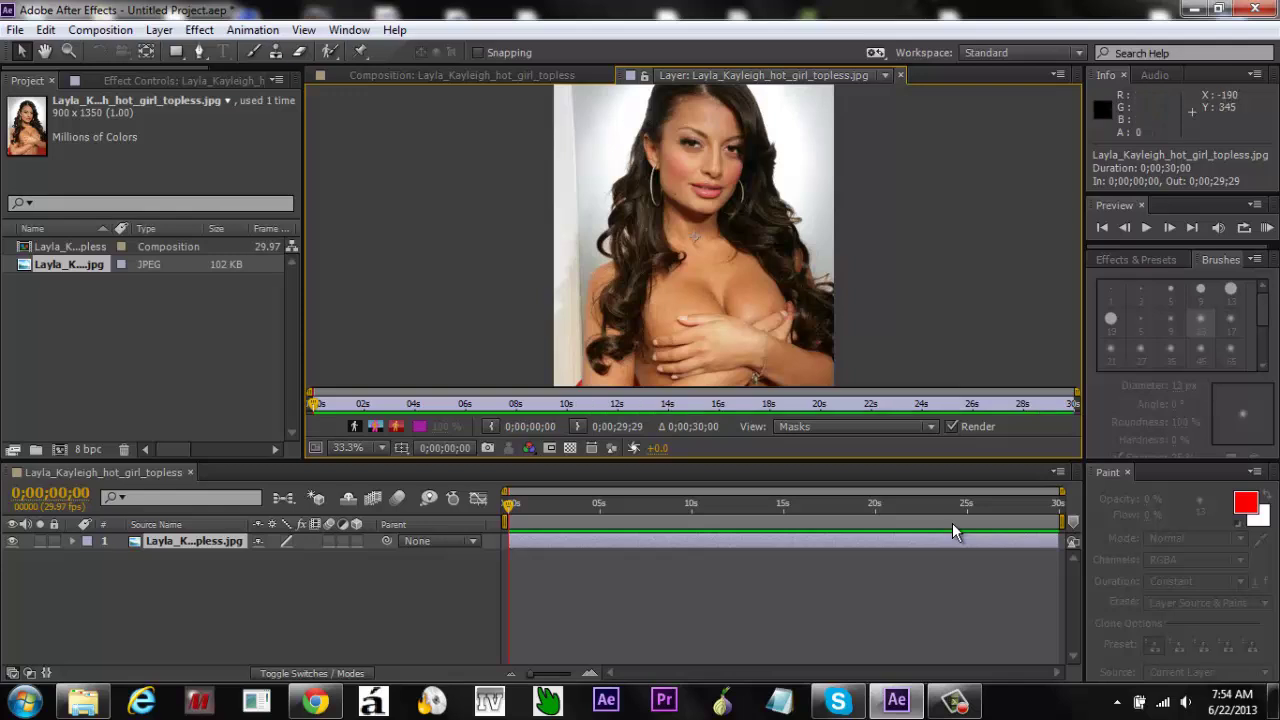
key("alt+w")
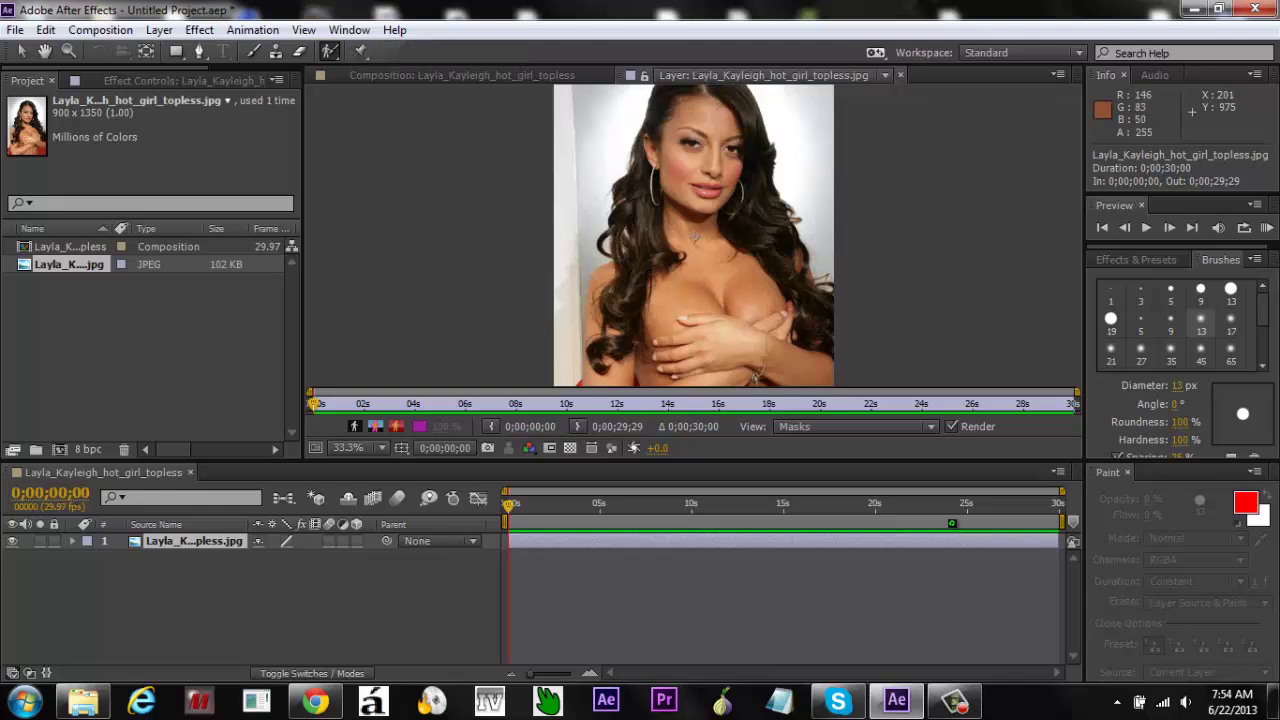
Step: Set the Roto Brush diameter to 58 px and paint foreground strokes over the woman's body and hair
mouse_move(694, 237)
left_mouse_down("ctrl")
mouse_move(670, 273)
mouse_move(682, 273)
mouse_move(648, 273)
mouse_move(664, 273)
left_mouse_up("ctrl")
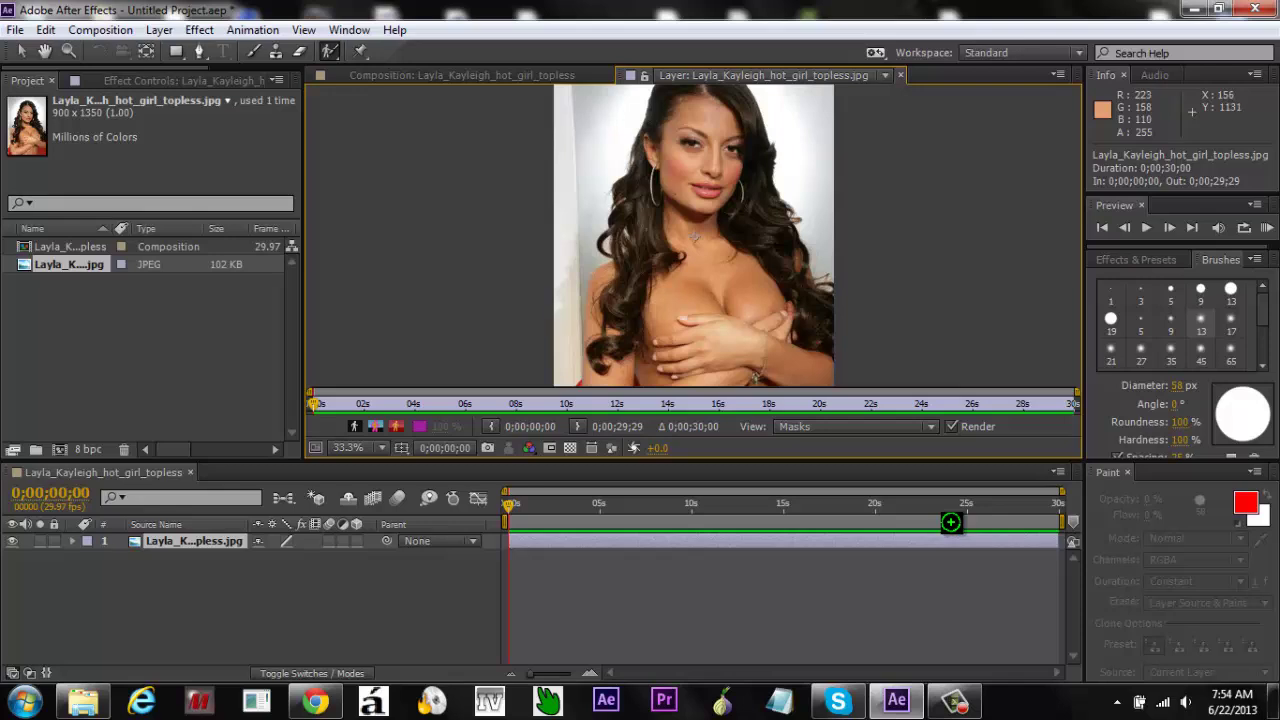
mouse_move(600, 384)
left_mouse_down()
mouse_move(610, 293)
mouse_move(628, 278)
mouse_move(672, 100)
mouse_move(762, 150)
left_mouse_up()
mouse_move(768, 200)
left_mouse_down()
mouse_move(812, 335)
mouse_move(800, 368)
left_mouse_up()
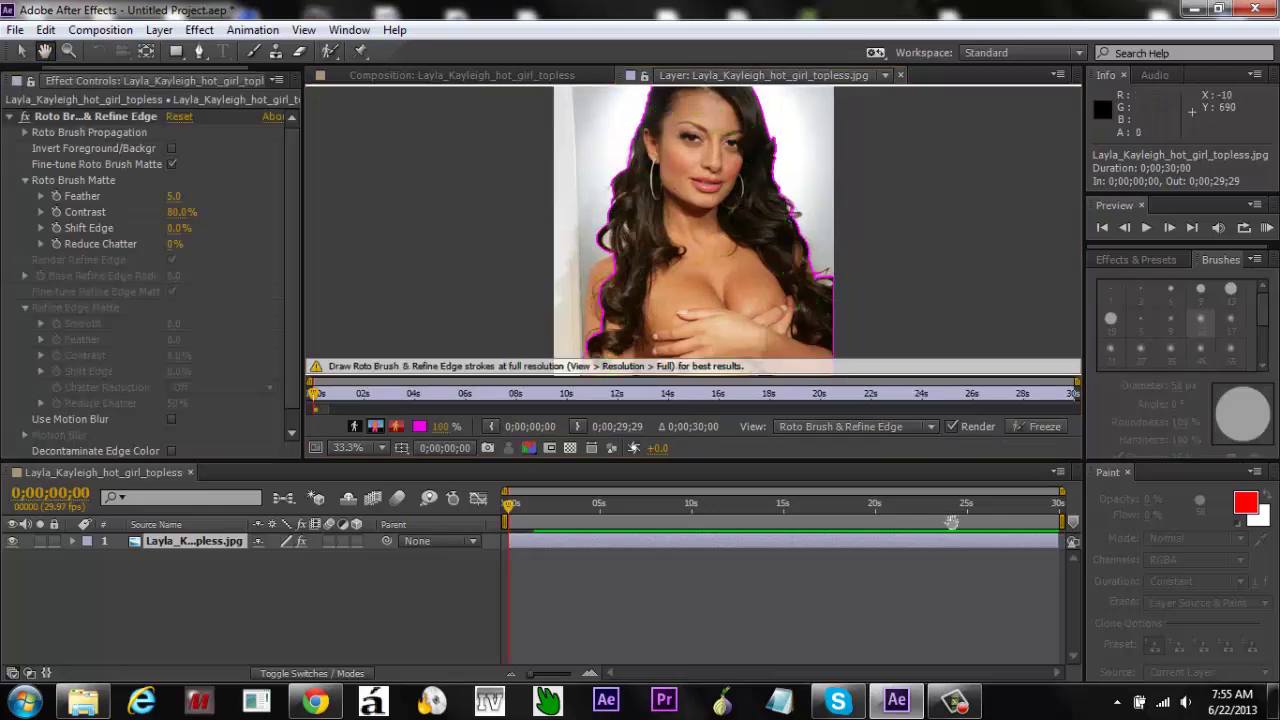
Step: Subtract the red chair area at the image's lower right from the Roto Brush selection
mouse_move(673, 320)
left_mouse_down()
mouse_move(665, 156)
mouse_move(666, 182)
left_mouse_up()
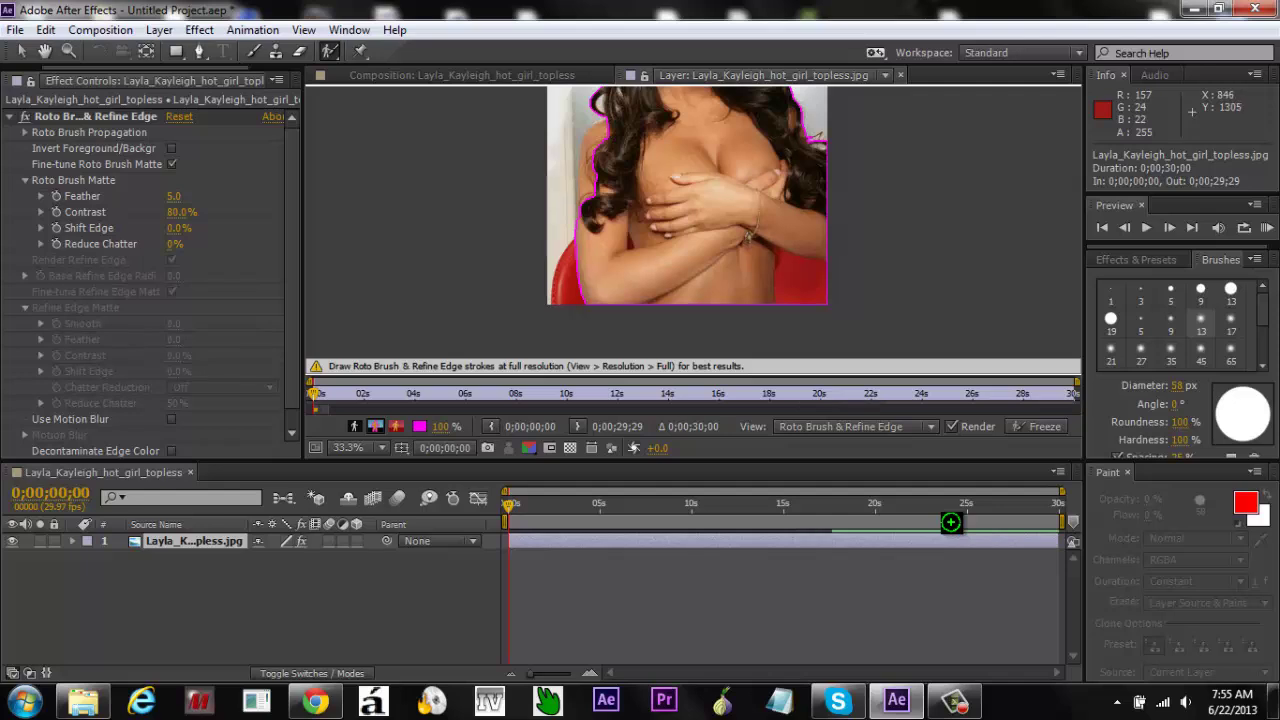
key("alt")
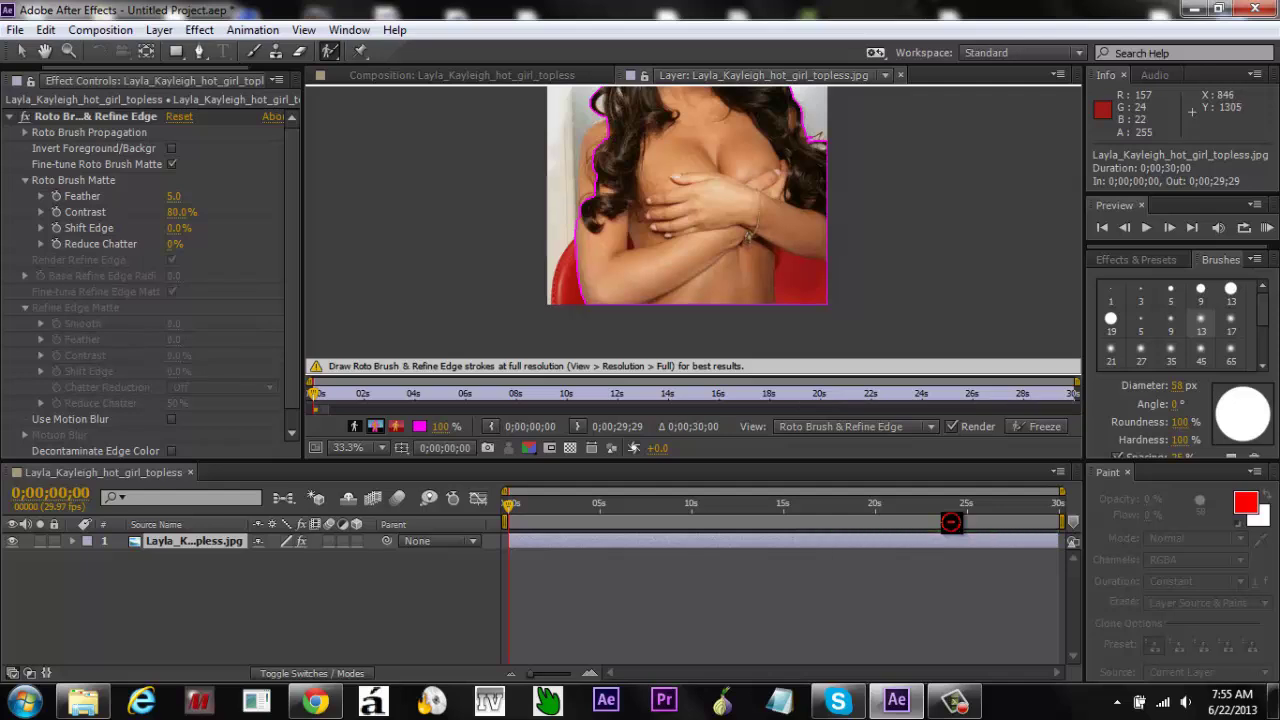
left_click_drag(815, 298, 792, 264)
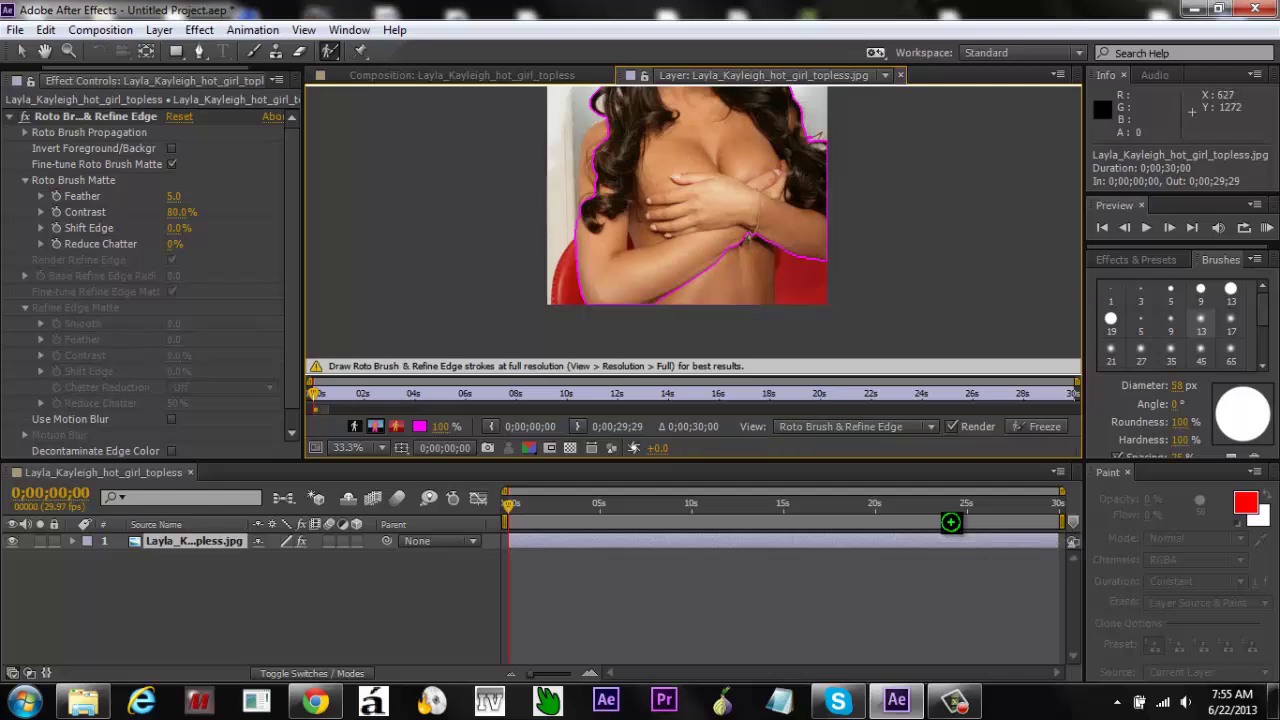
Step: Add the bare midriff below the arms and the shoulder at the image's left side to the Roto Brush selection
left_click_drag(748, 262, 745, 293)
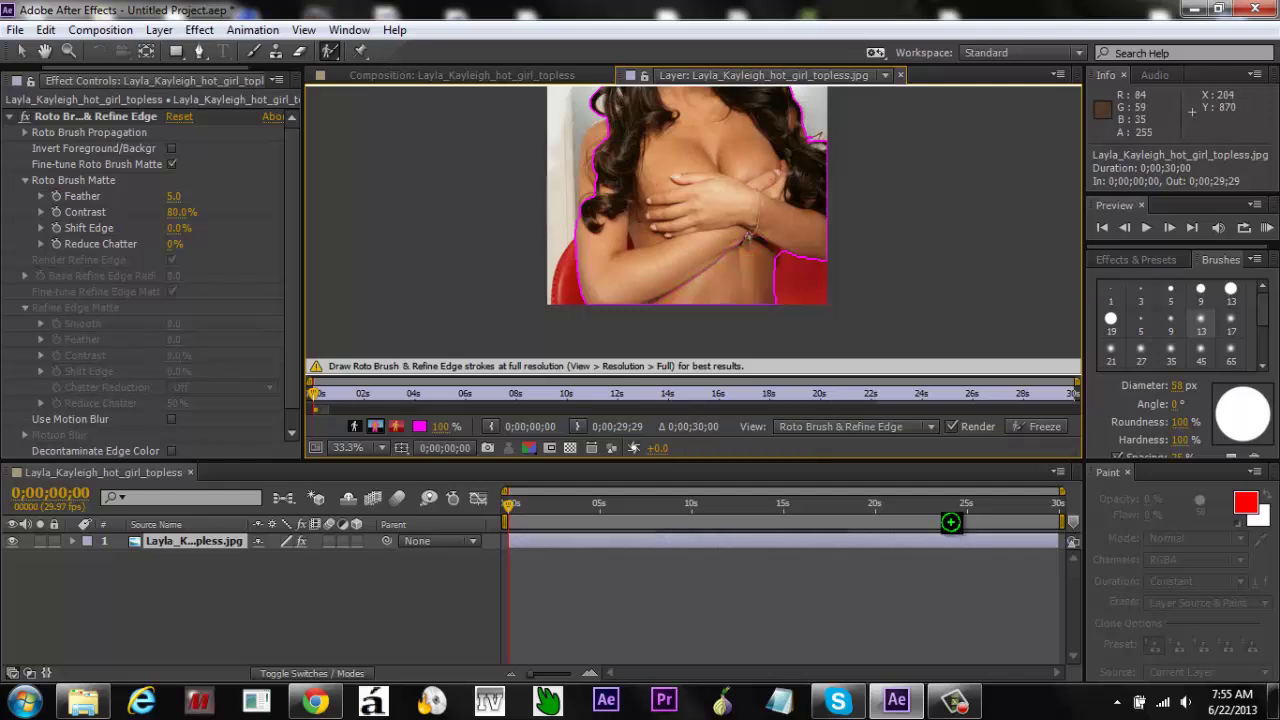
left_click_drag(612, 160, 597, 146)
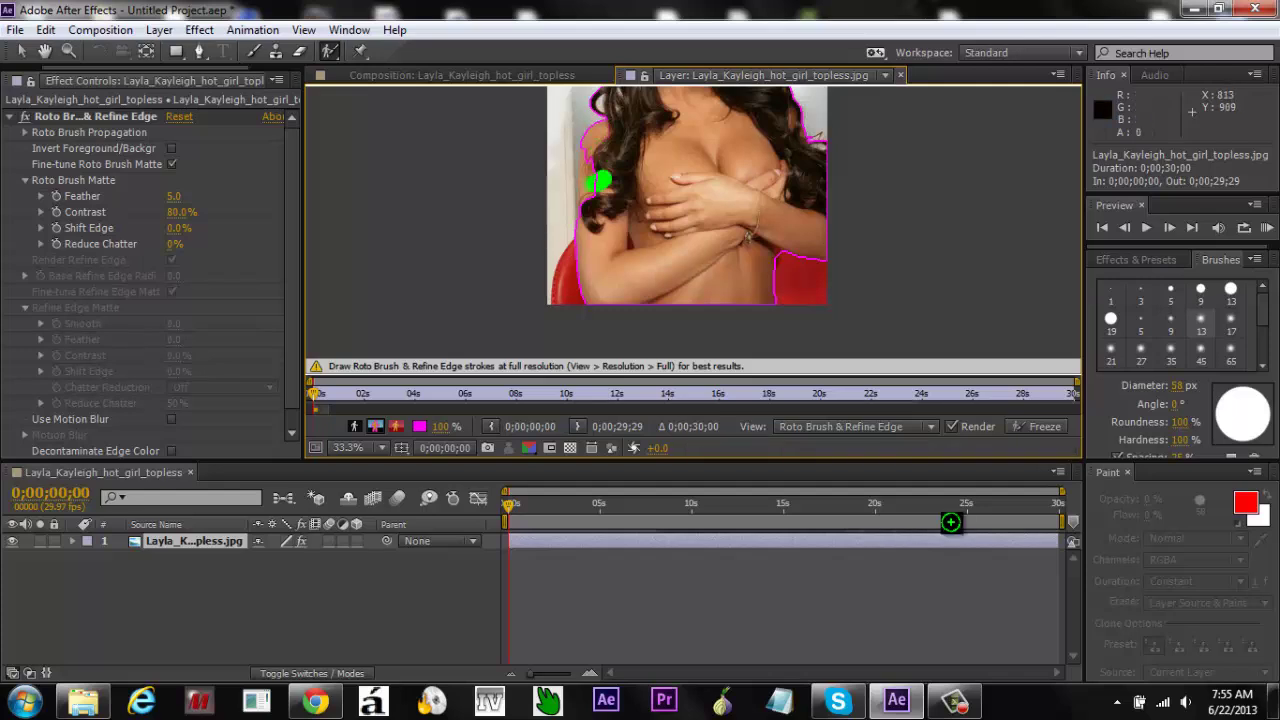
key("ctrl+z")
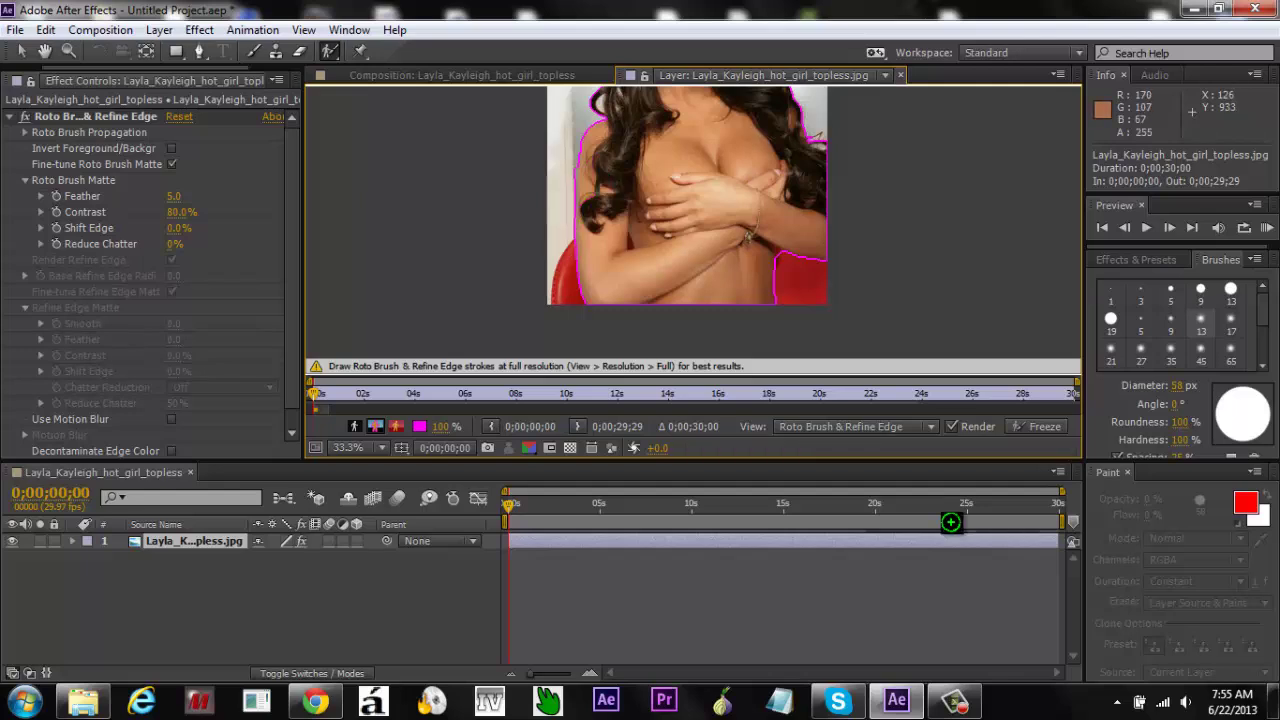
Step: Examine the whole Roto Brush cutout as an alpha matte and as the isolated figure on black
key("h")
mouse_move(757, 240)
left_mouse_down()
mouse_move(737, 462)
mouse_move(739, 429)
left_mouse_up()
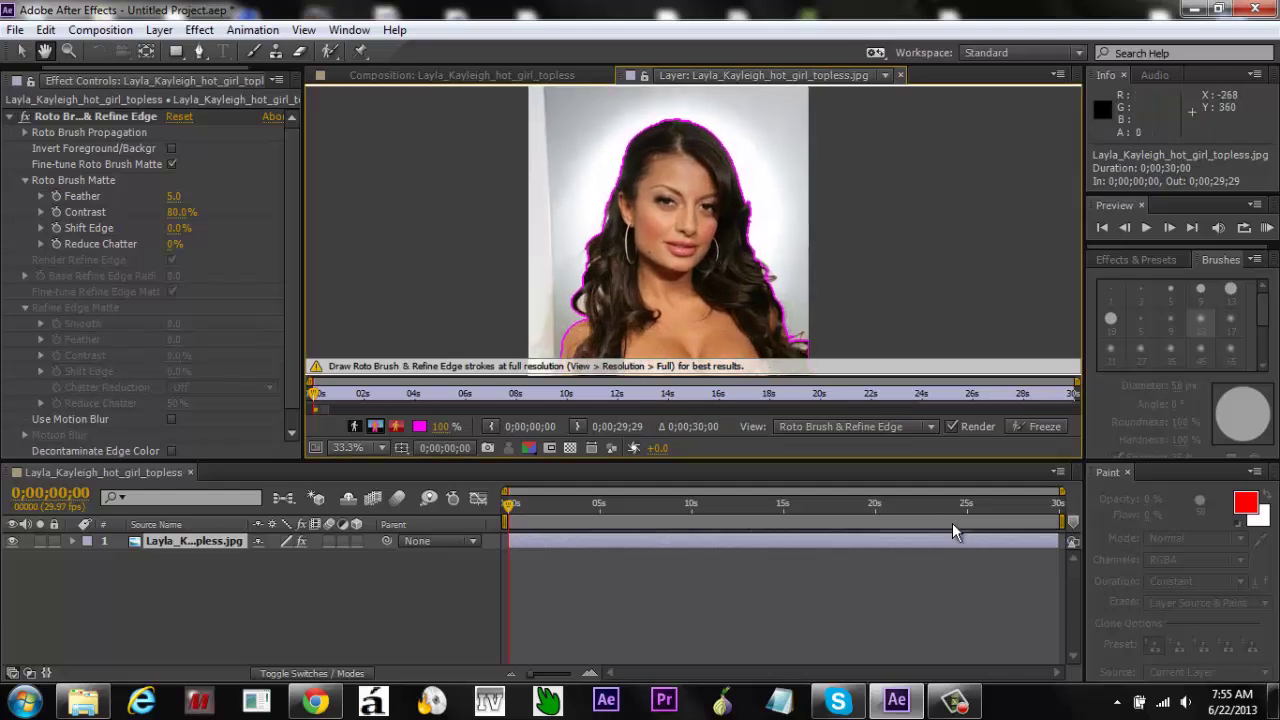
left_click(358, 447)
left_click(394, 129)
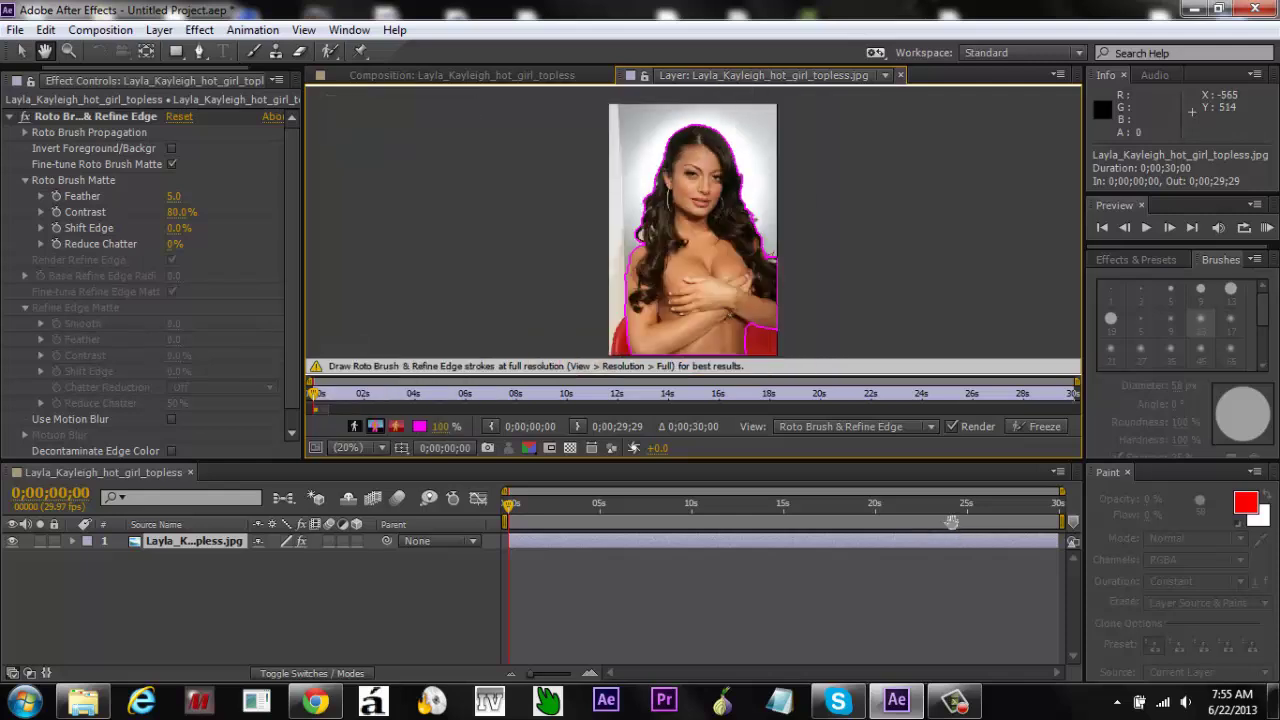
key("v")
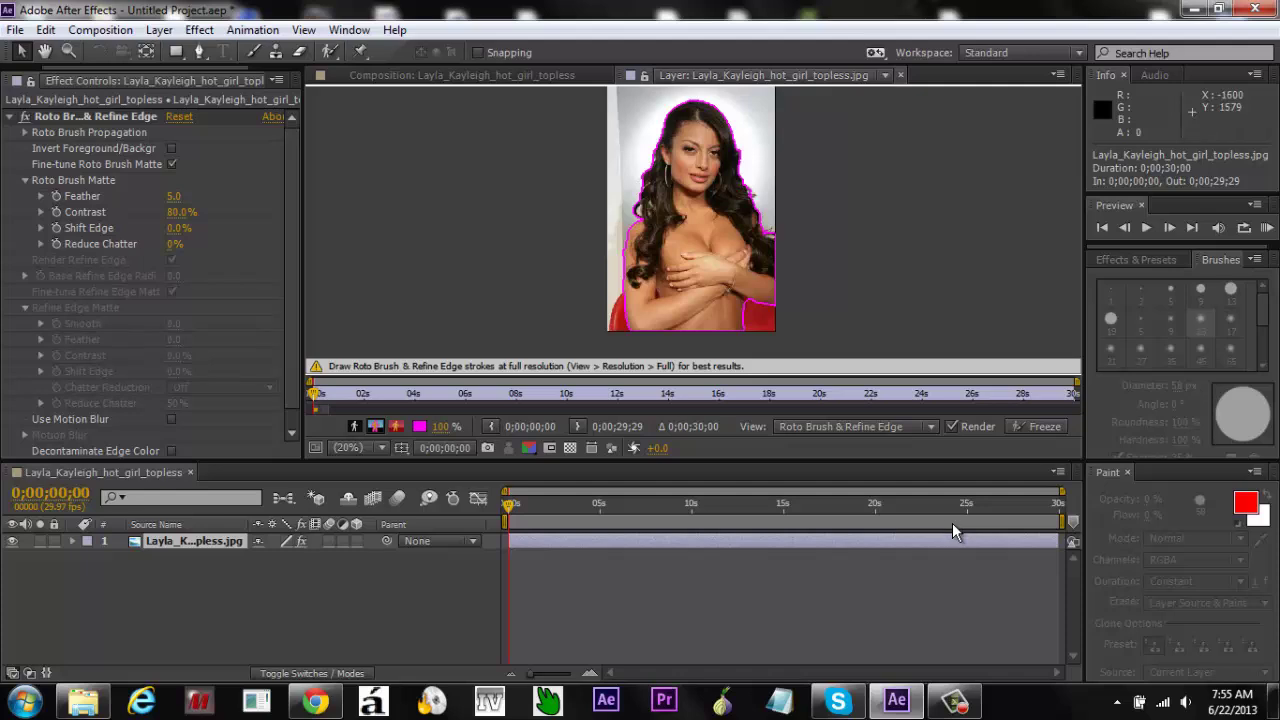
key("alt+4")
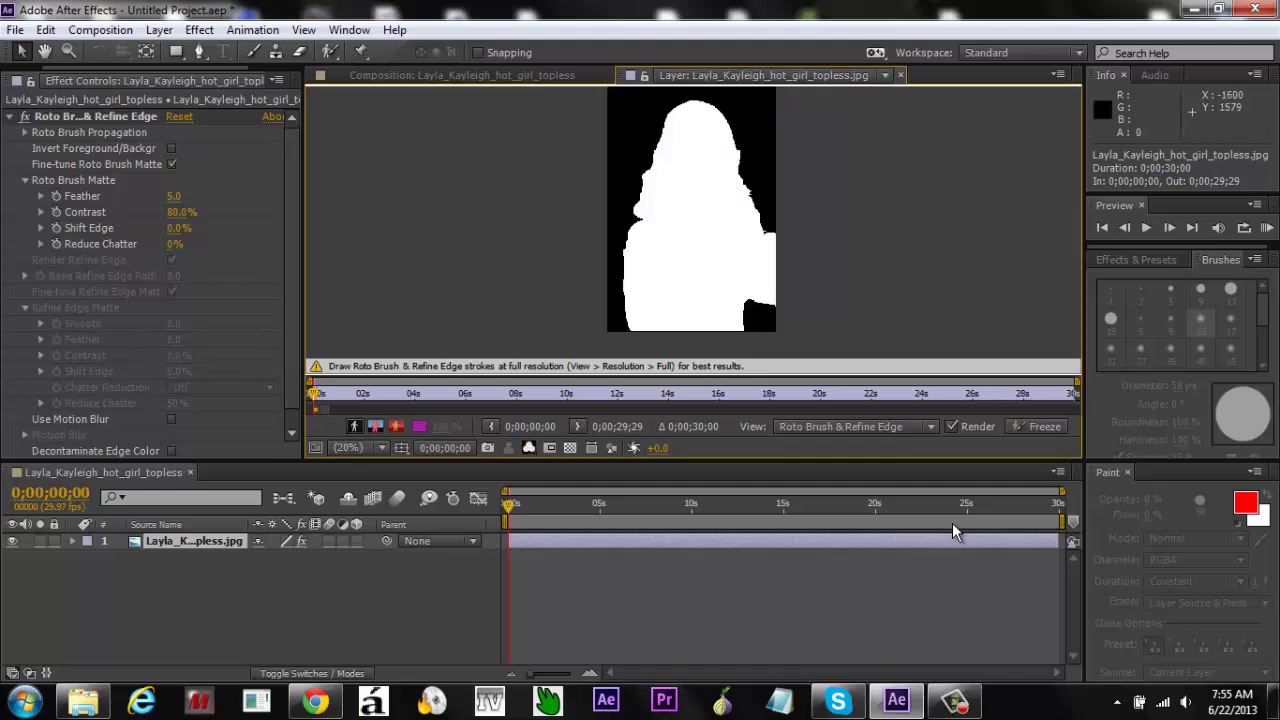
key("alt+4")
key("alt+5")
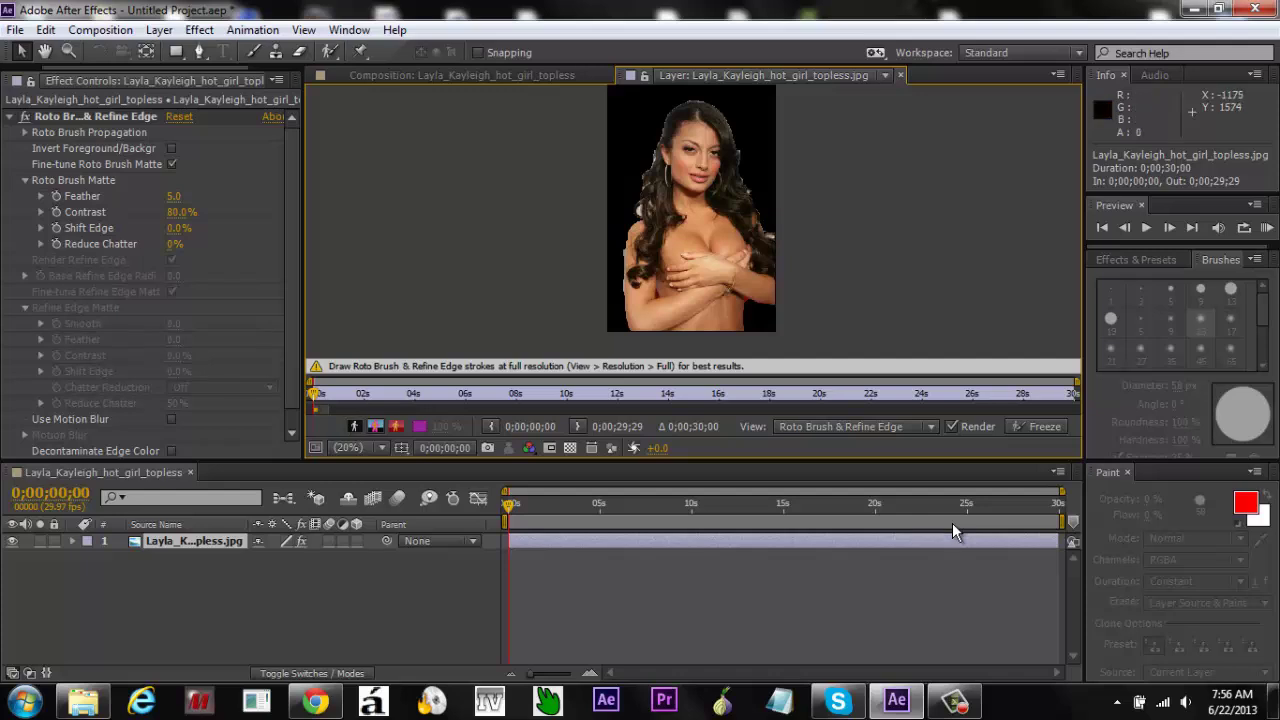
key("alt+5")
key("alt+w")
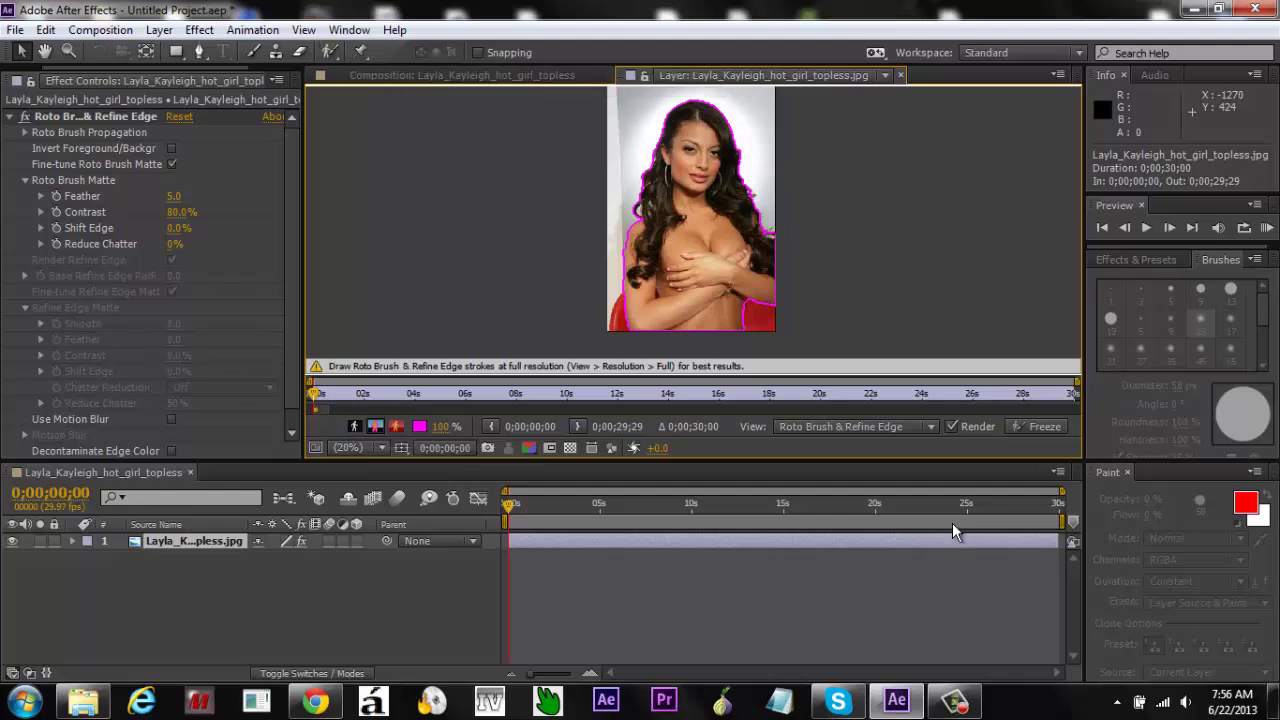
Step: Paint a Refine Edge stroke along the woman's hair outline, from one shoulder over the head to the other
key("alt+w")
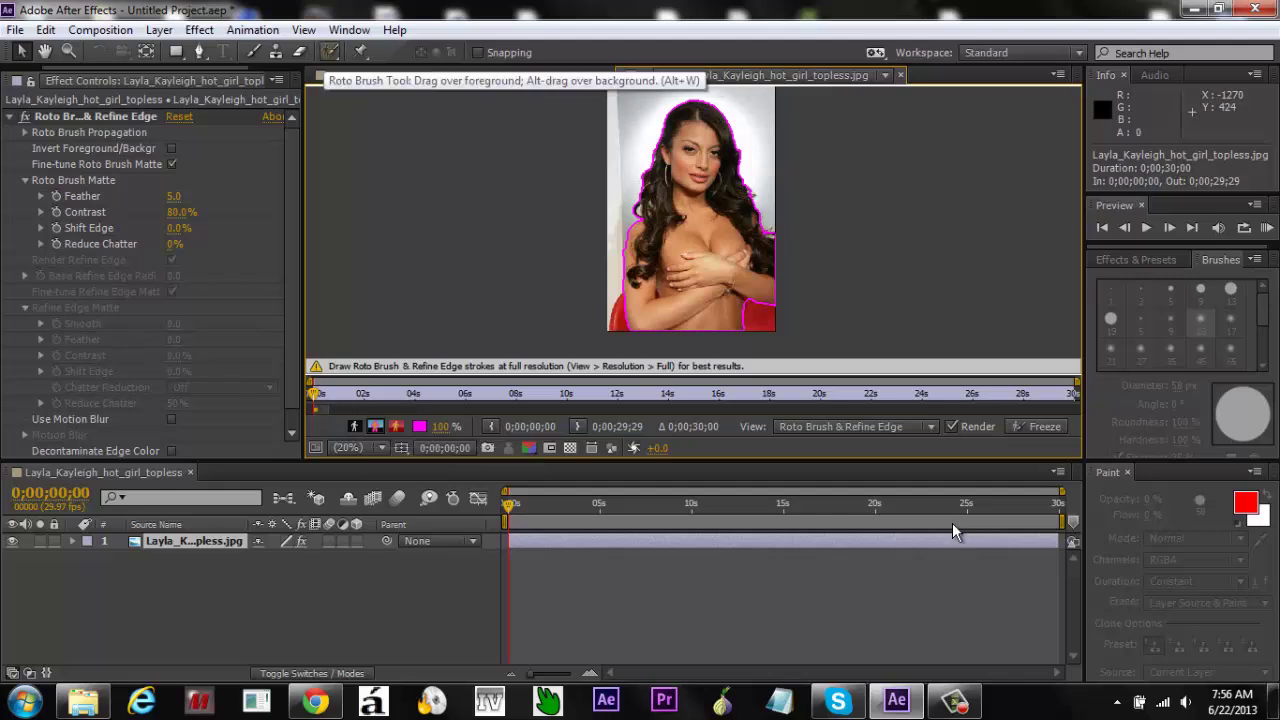
key("alt+w")
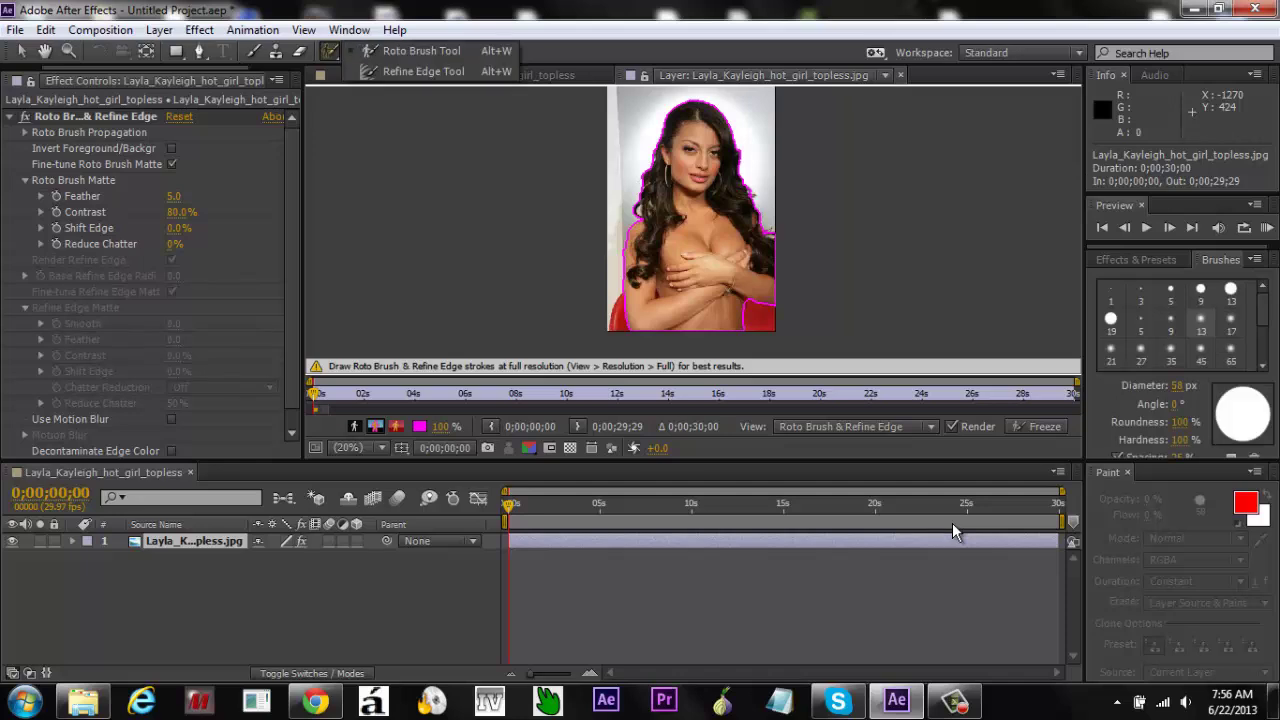
key("alt+w")
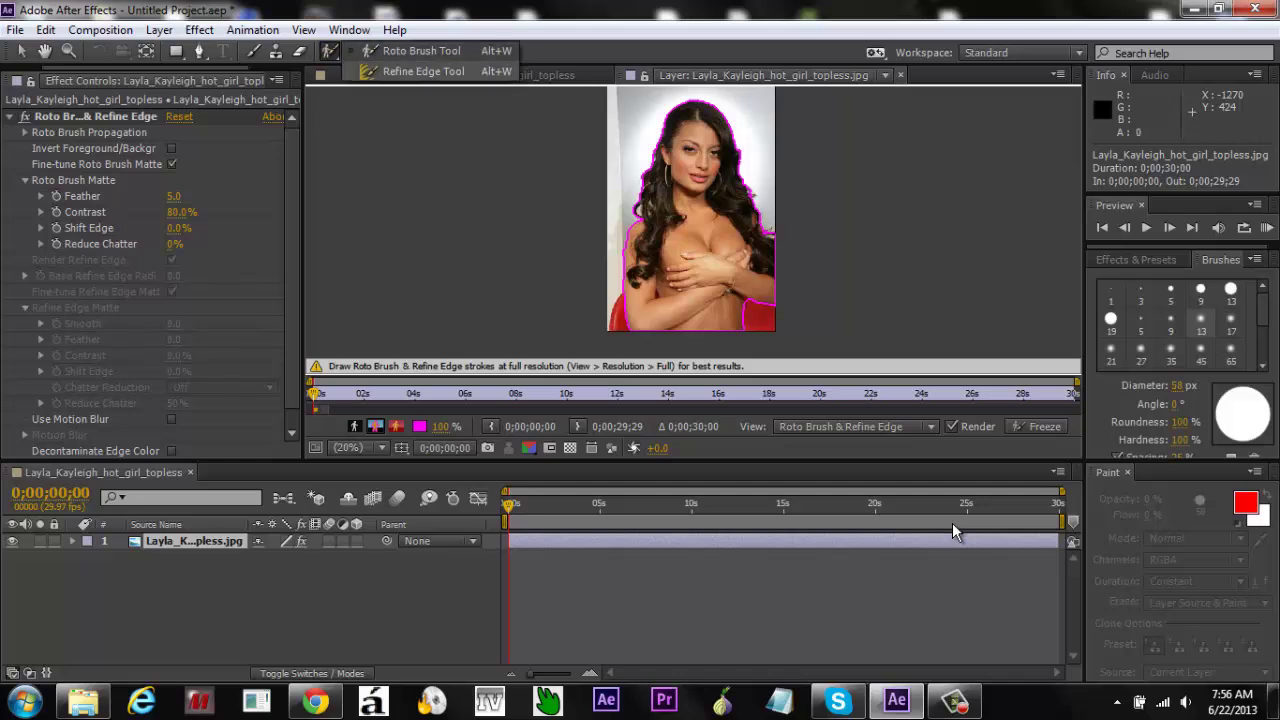
key("alt+w")
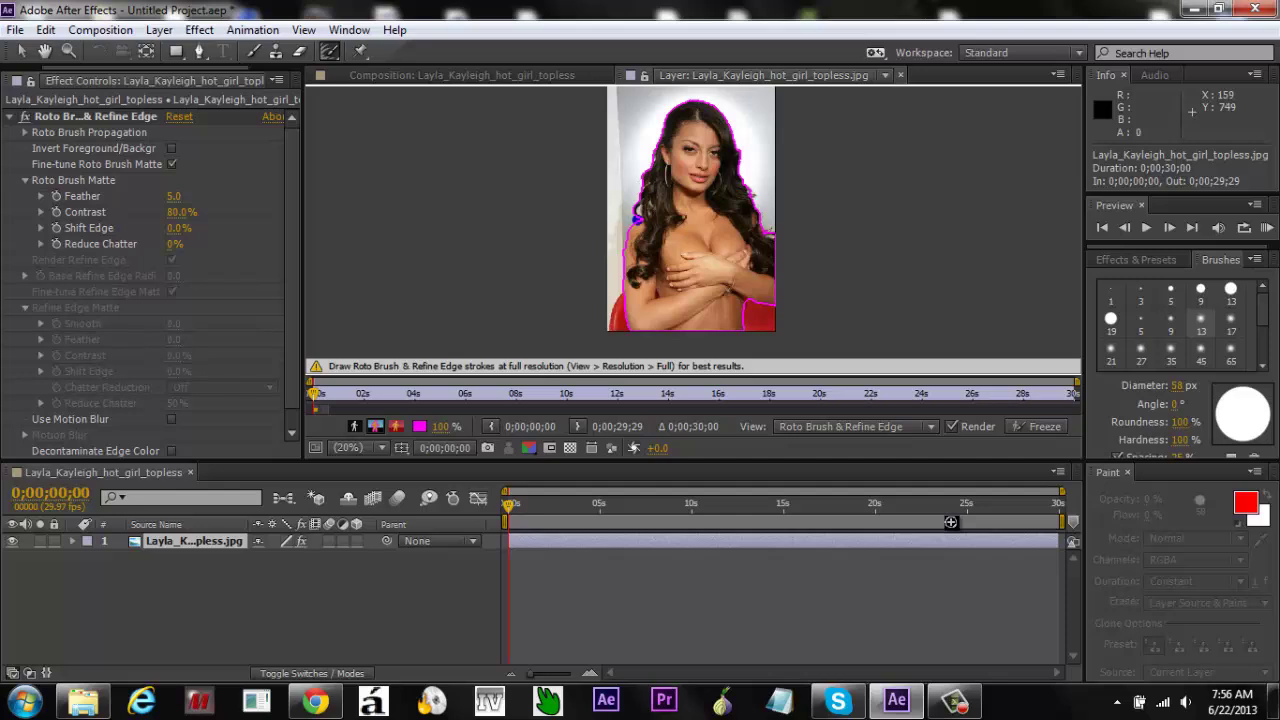
left_click_drag(641, 192, 644, 178)
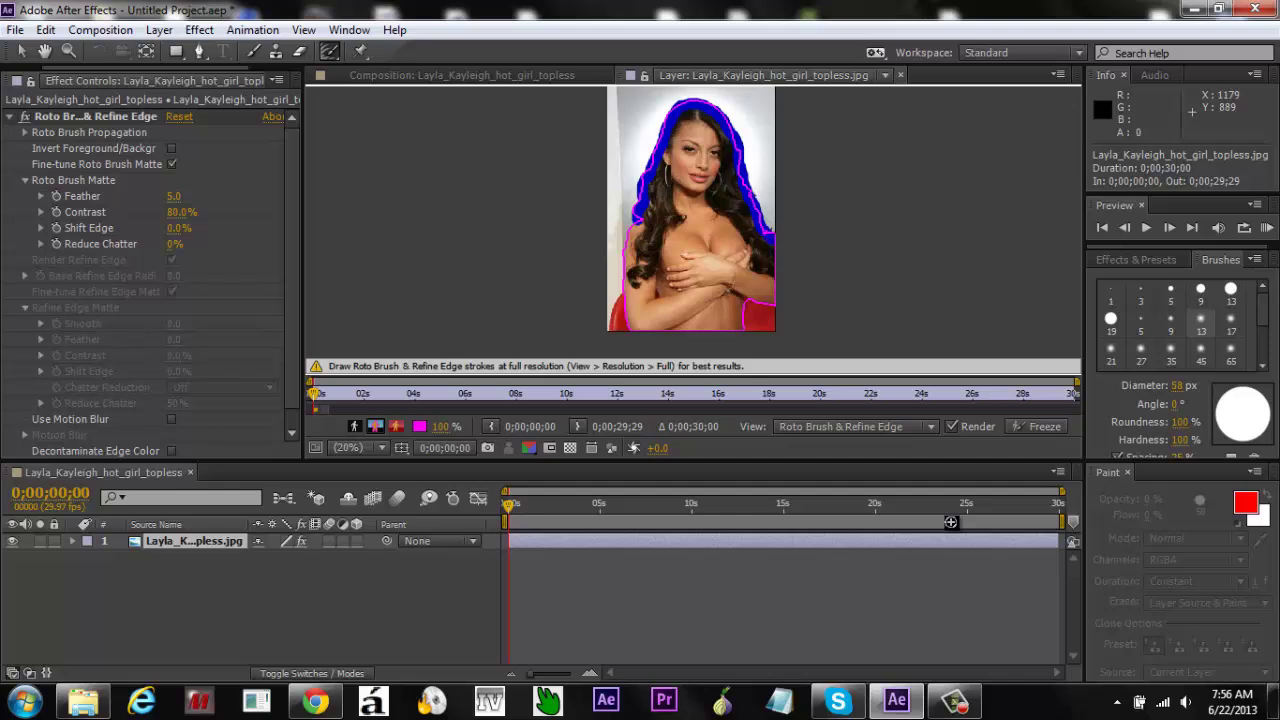
key("alt+w")
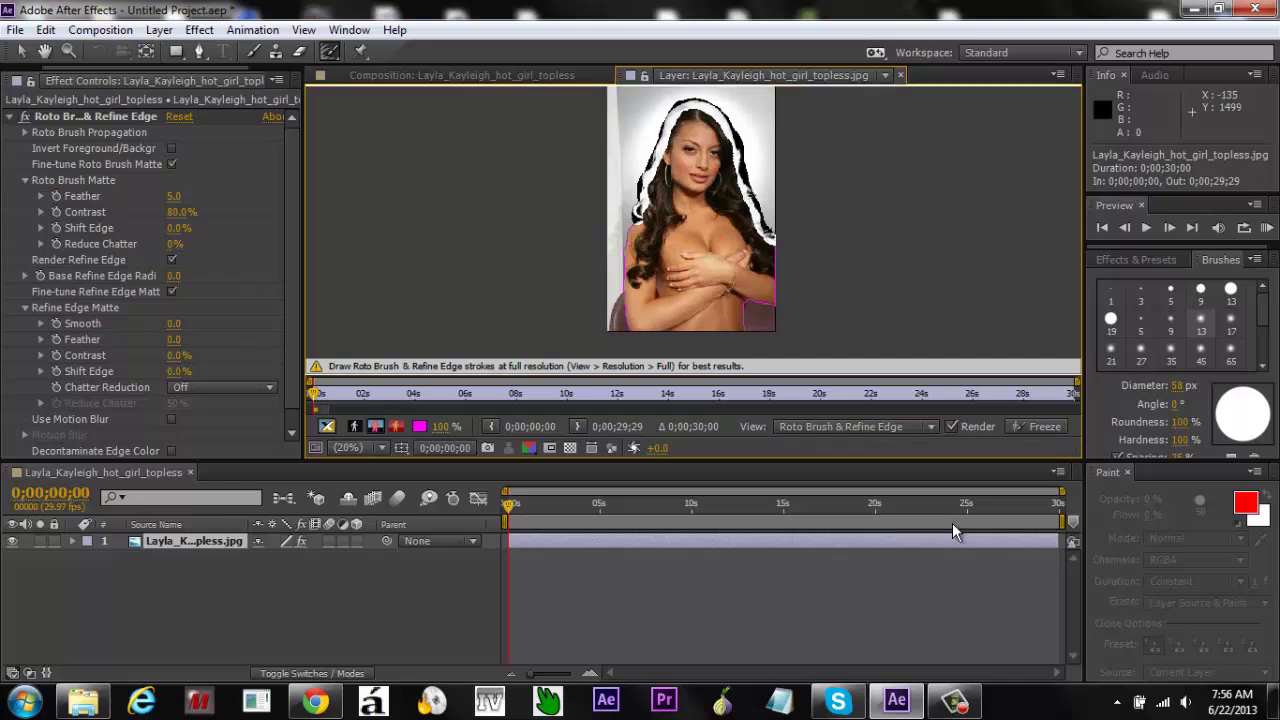
Step: Examine the refined cutout as an alpha matte, with its boundary outline, under a red overlay and on black
key("alt+4")
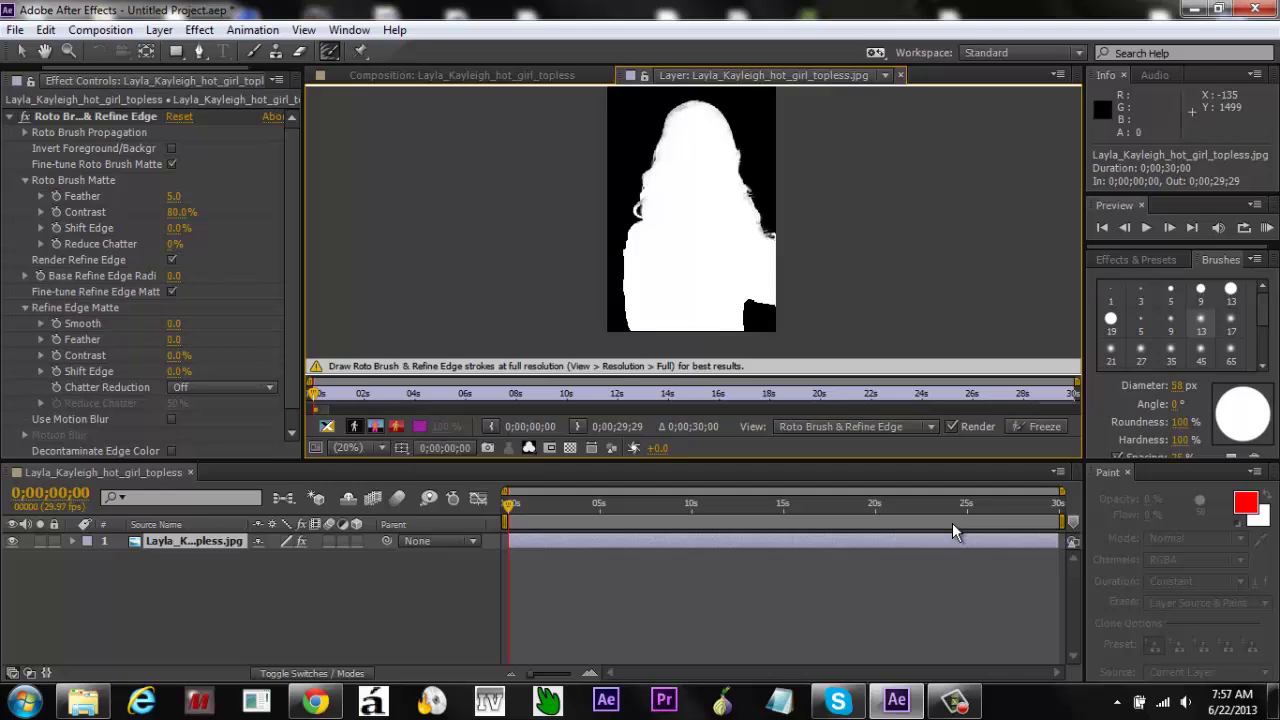
key("alt+4")
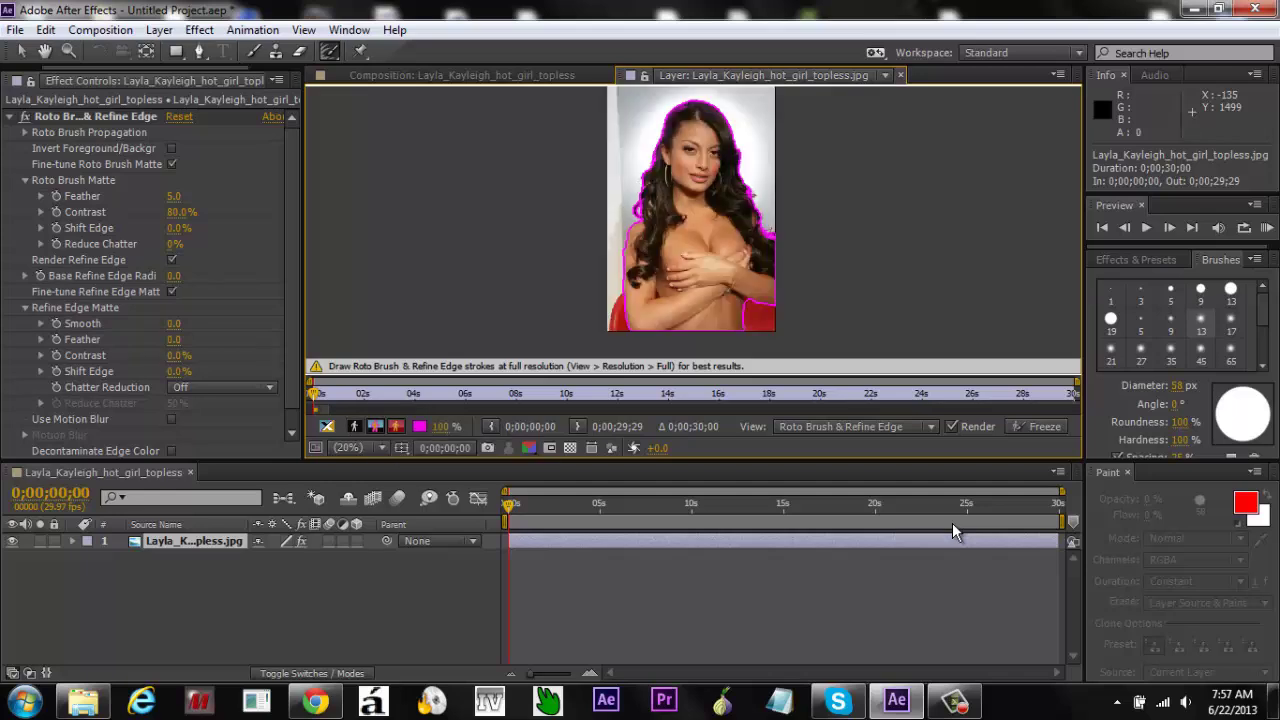
key("alt+6")
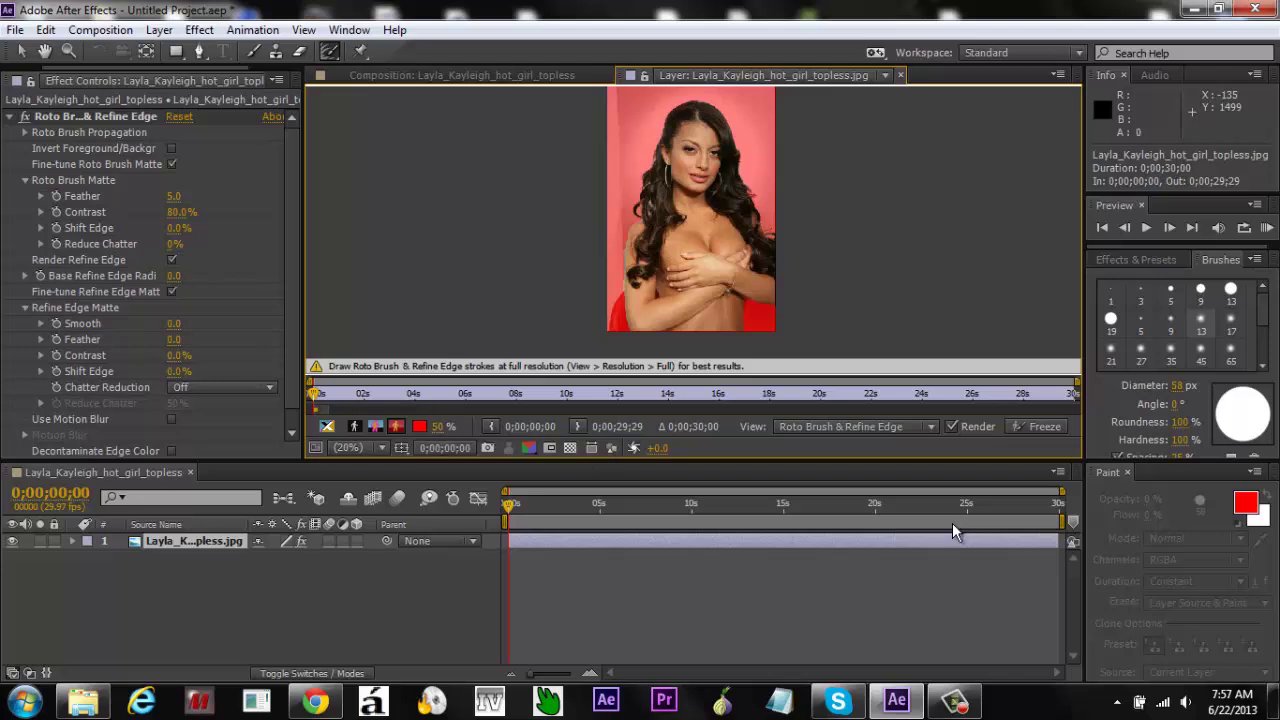
key("alt+6")
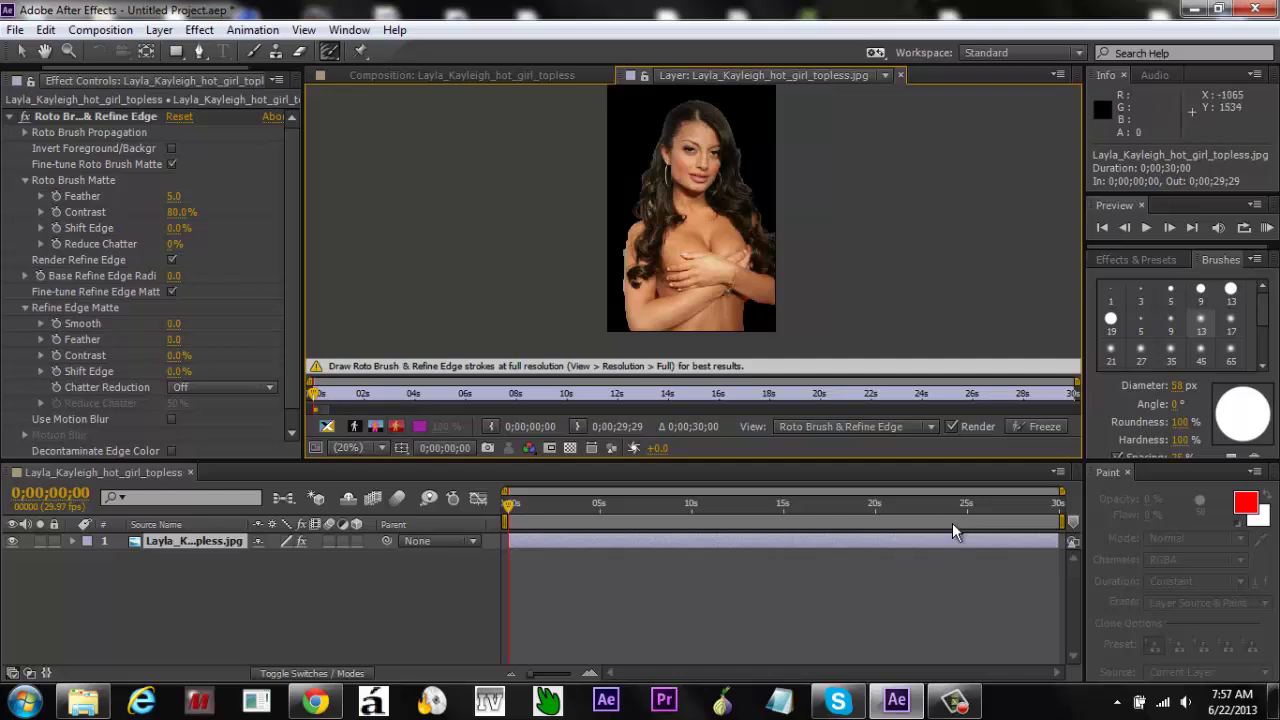
Step: Inspect the refined hair edges around the head at 33.3% magnification, on black and as an alpha matte
left_click(348, 447)
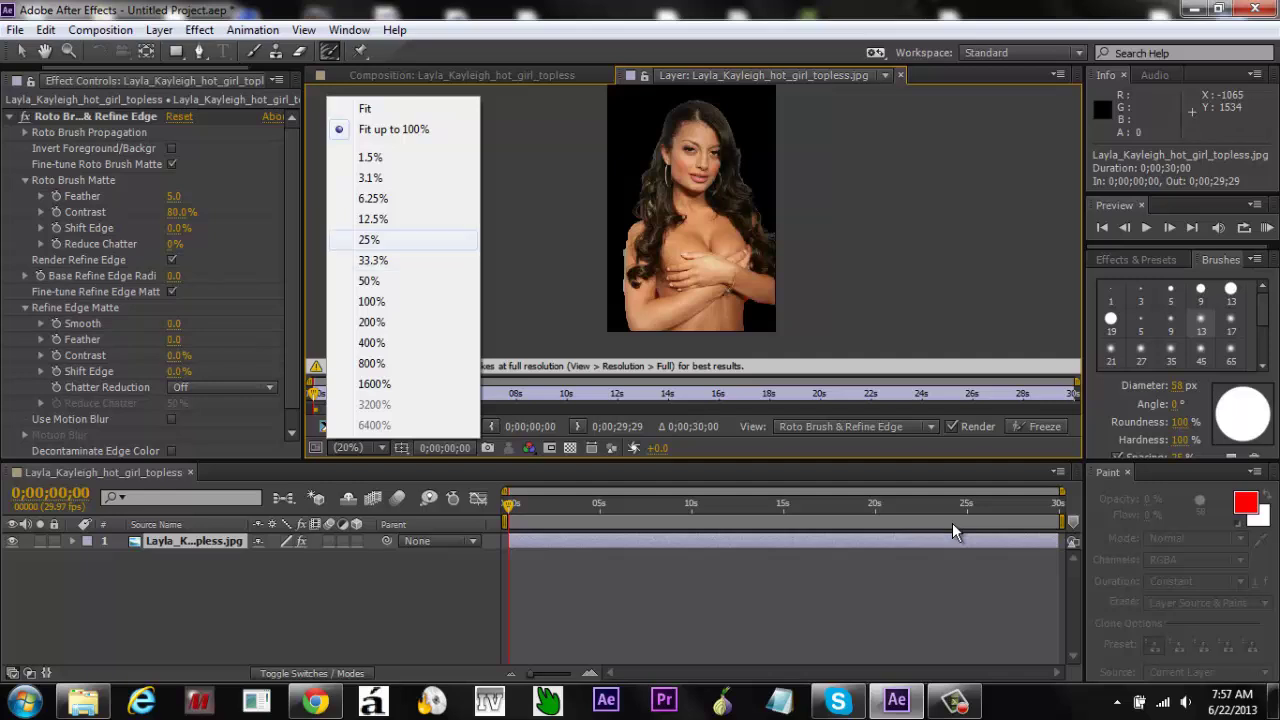
left_click(400, 240)
left_click(367, 447)
left_click(373, 260)
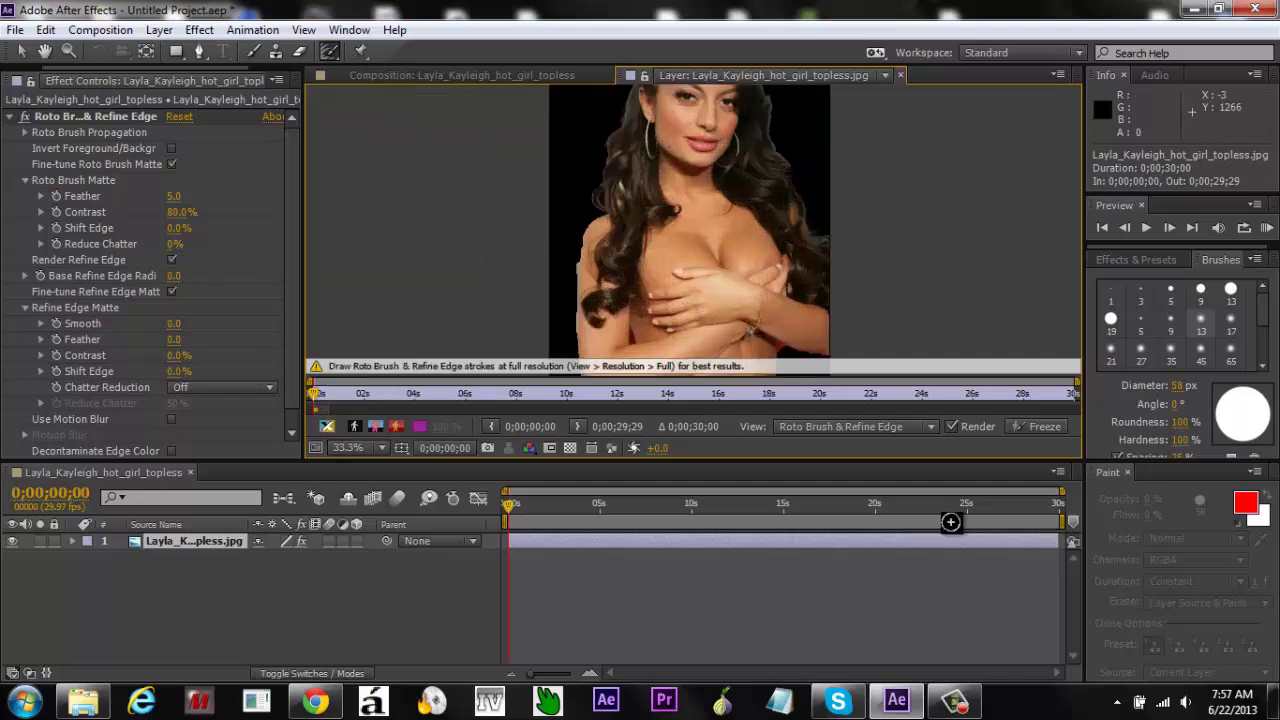
left_click(44, 51)
left_click_drag(799, 276, 789, 372)
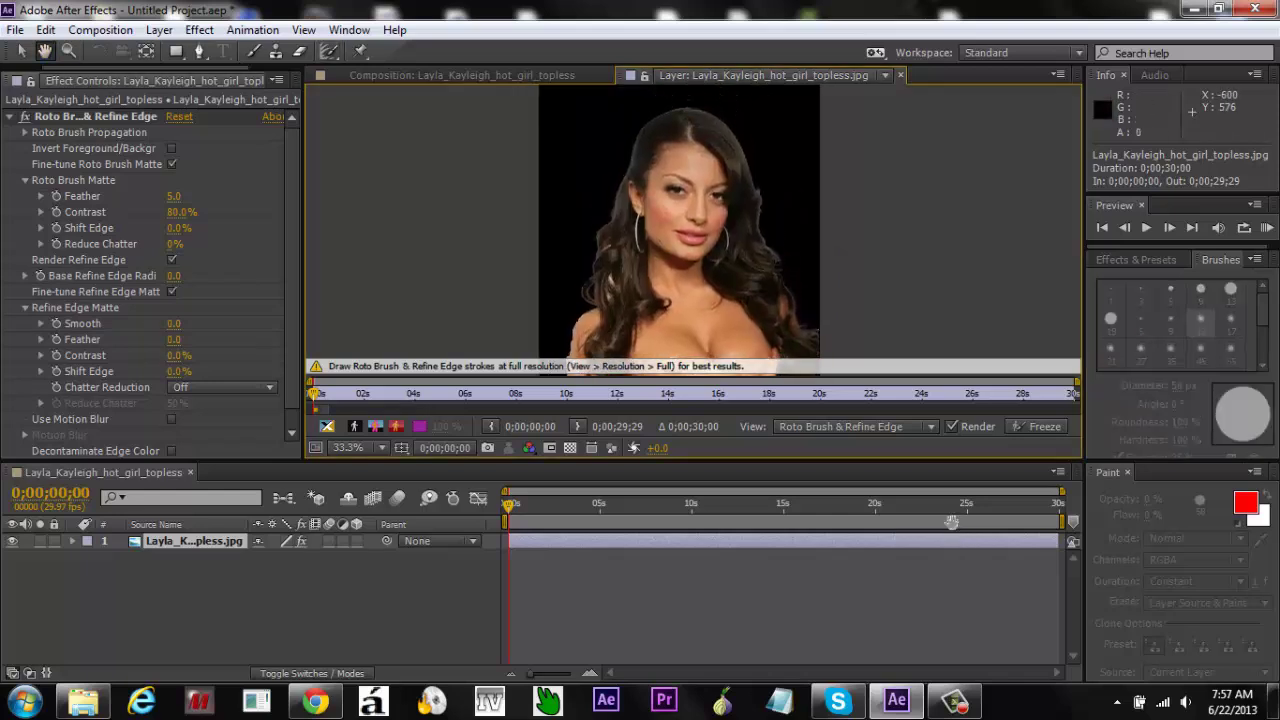
key("v")
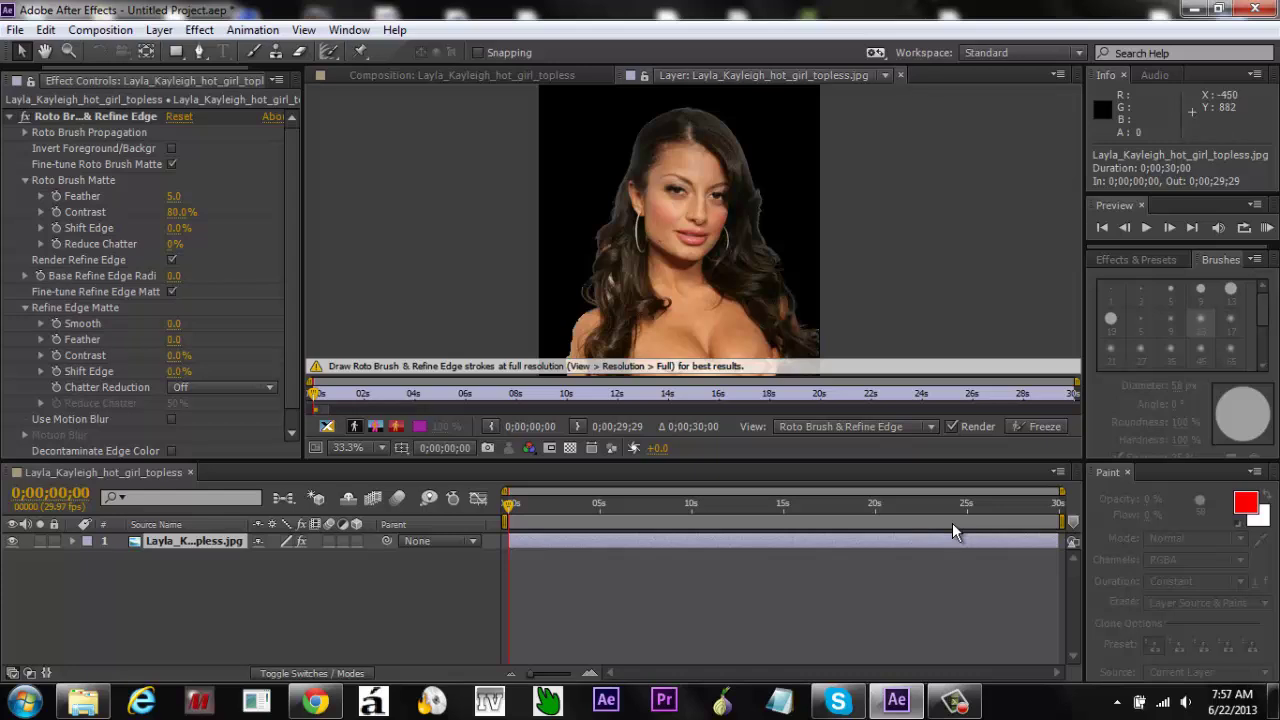
key("alt+4")
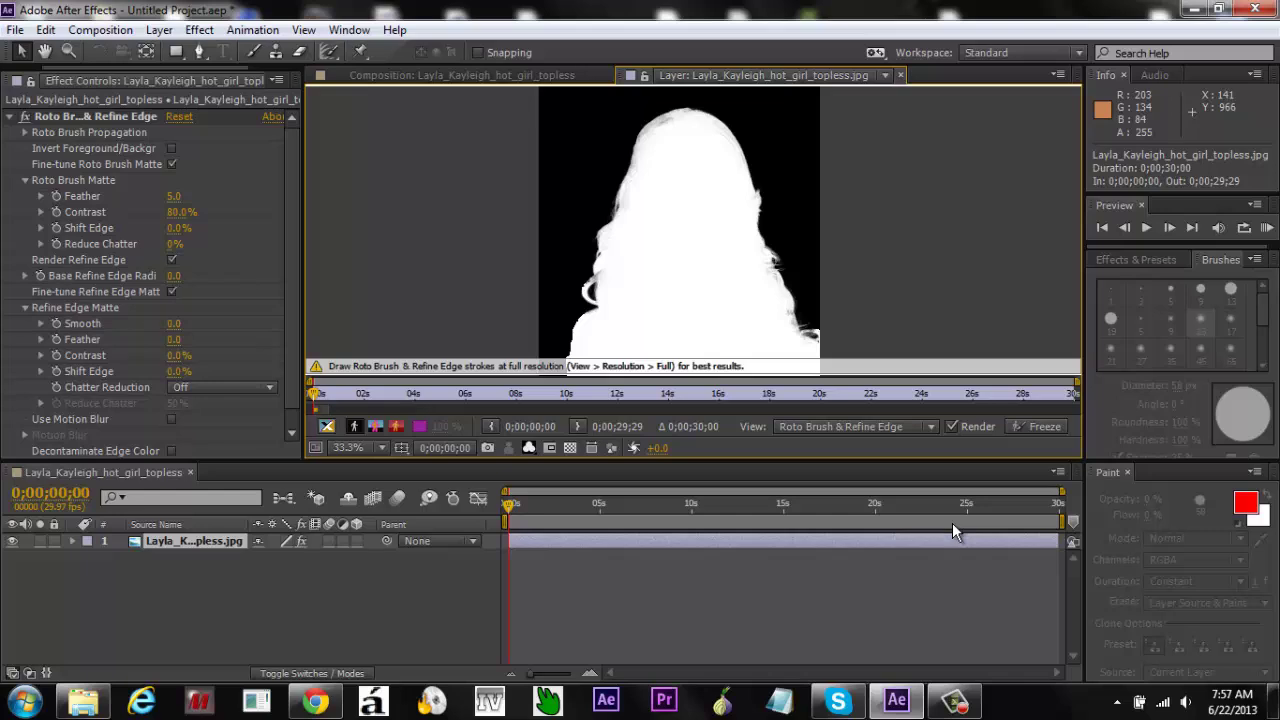
key("alt+4")
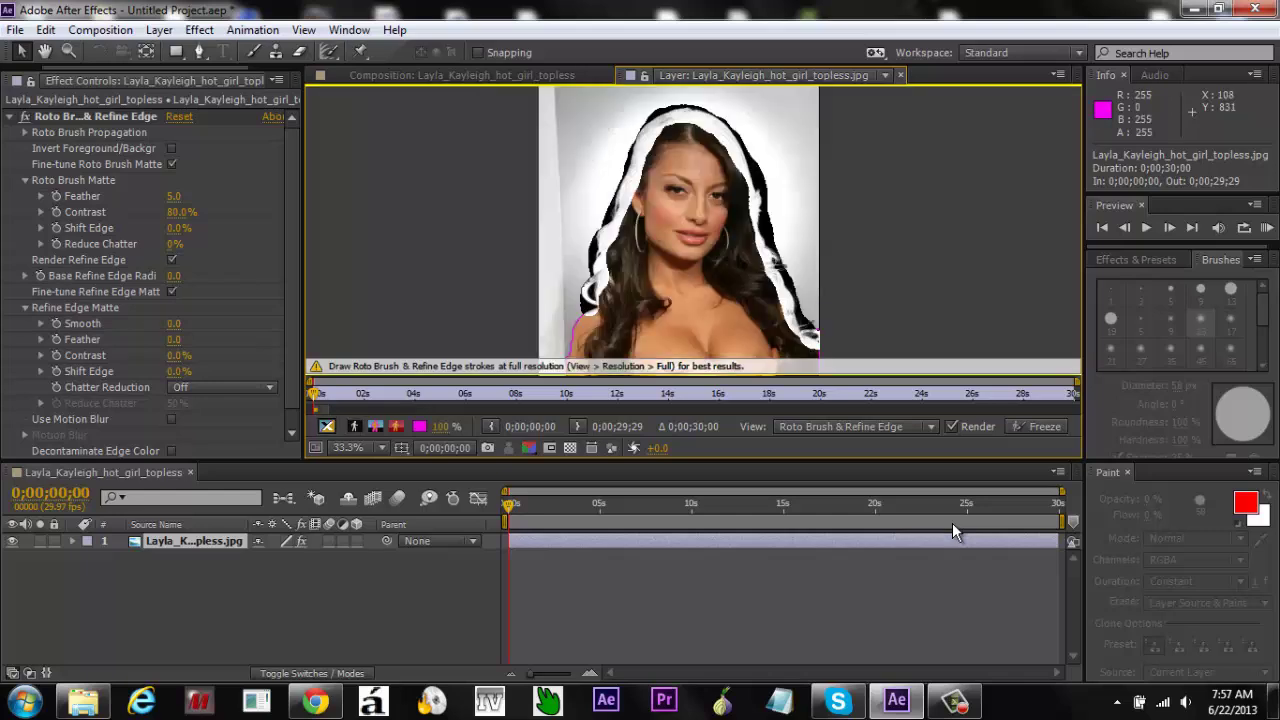
key("alt+4")
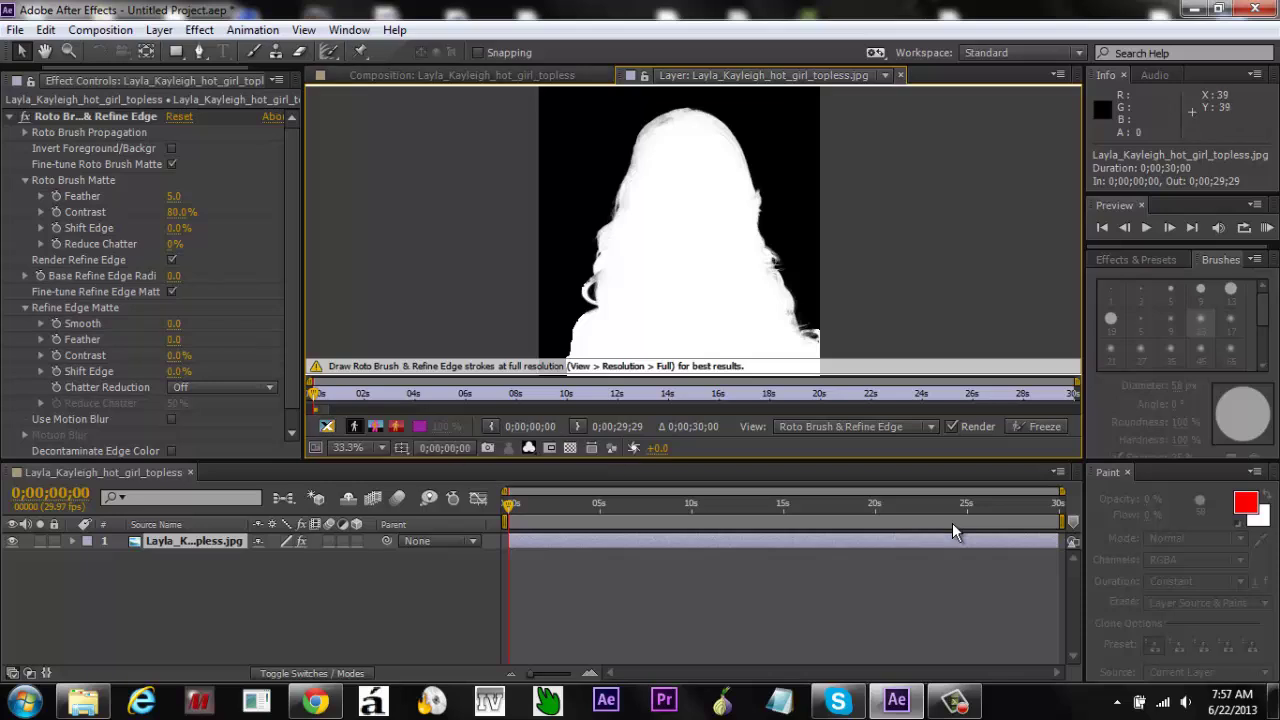
Step: Turn on Decontaminate Edge Colors for the cutout and show it over the transparency grid in the composition view
key("alt+shift+comma")
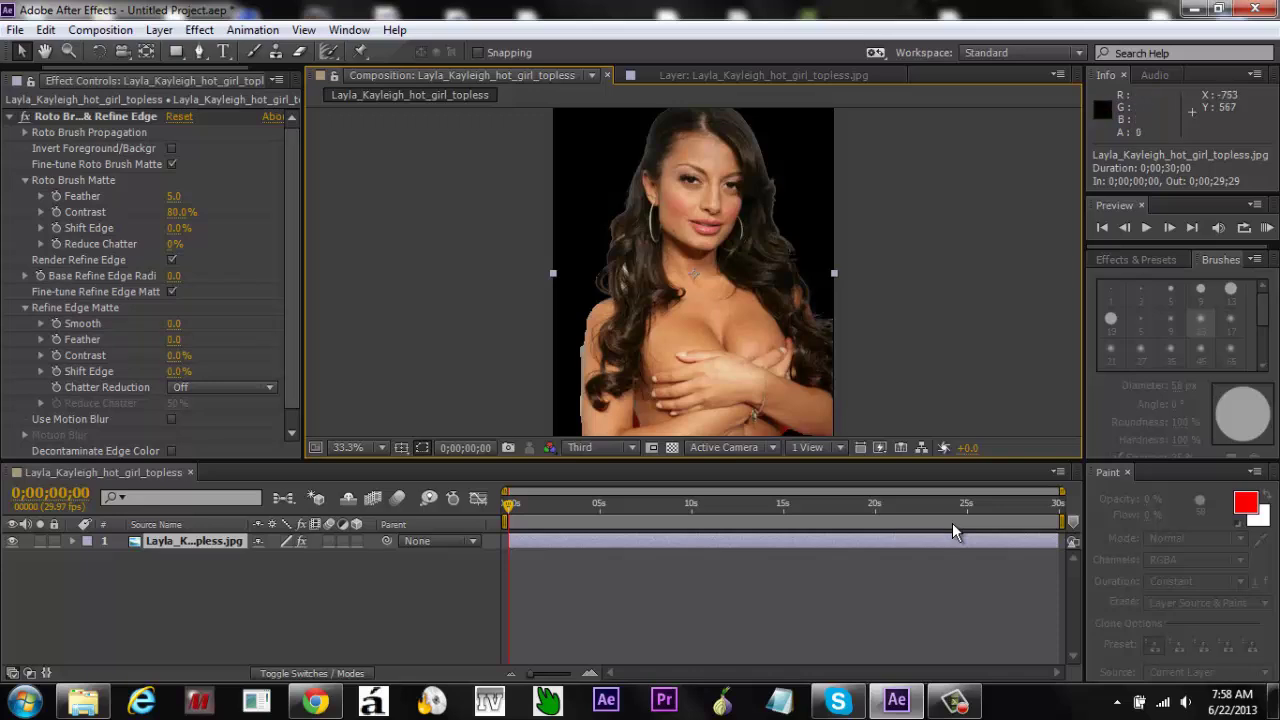
scroll(150, 280, "down", 1)
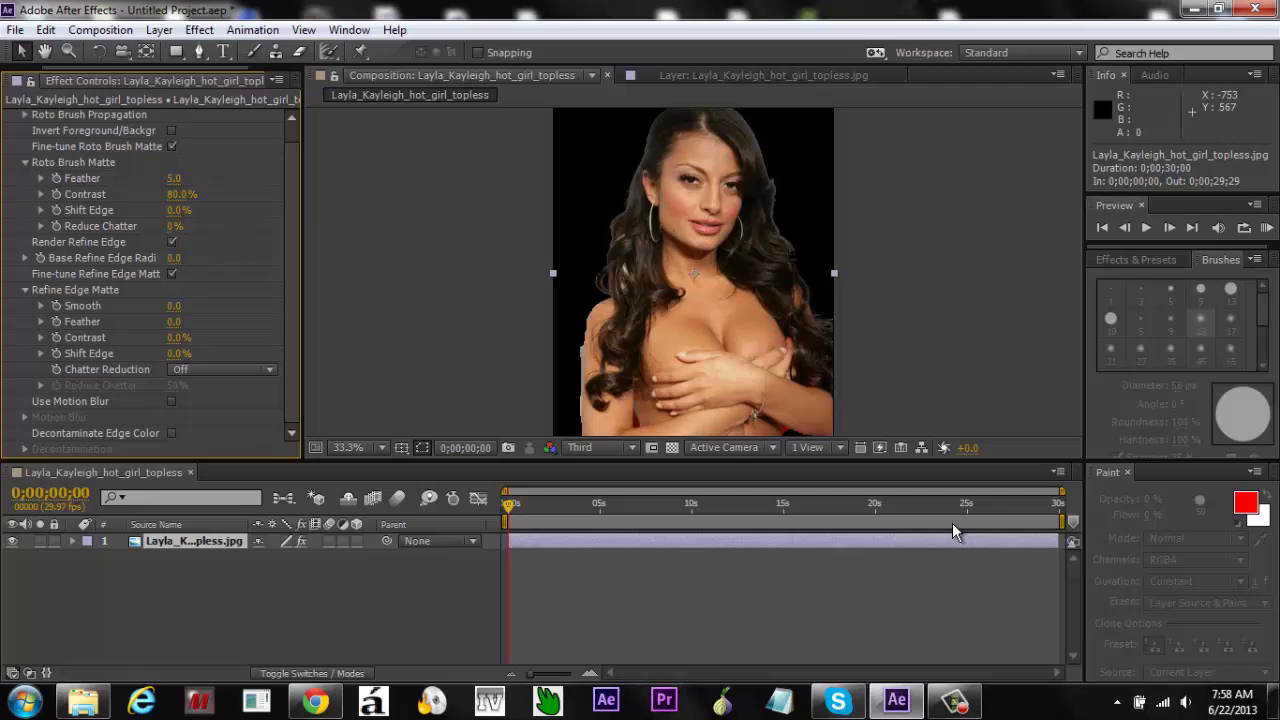
left_click(171, 433)
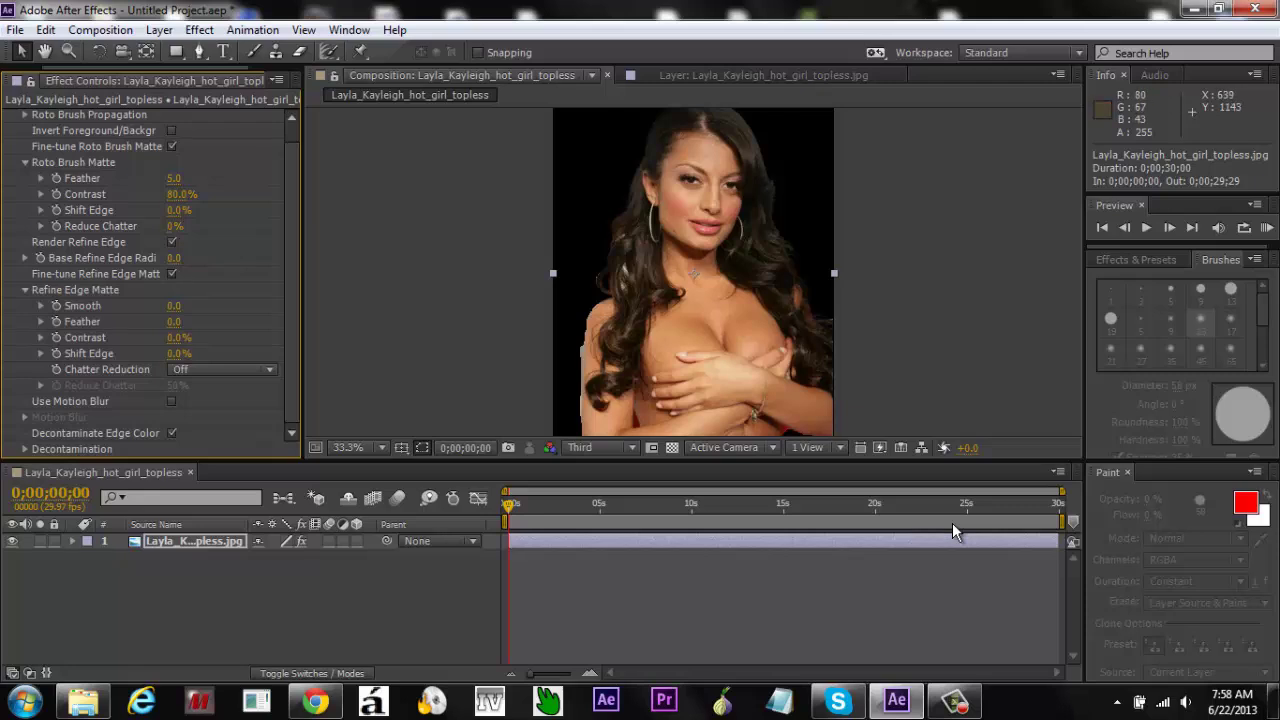
scroll(150, 283, "up", 1)
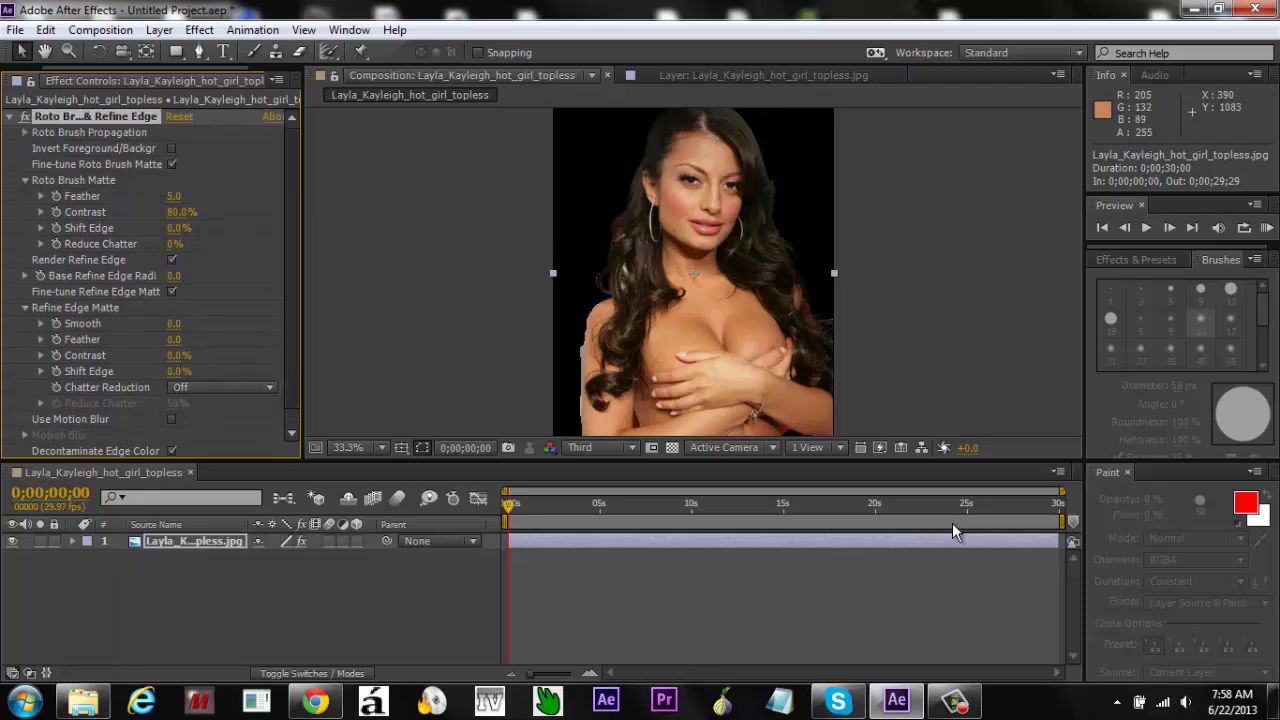
scroll(150, 280, "down", 1)
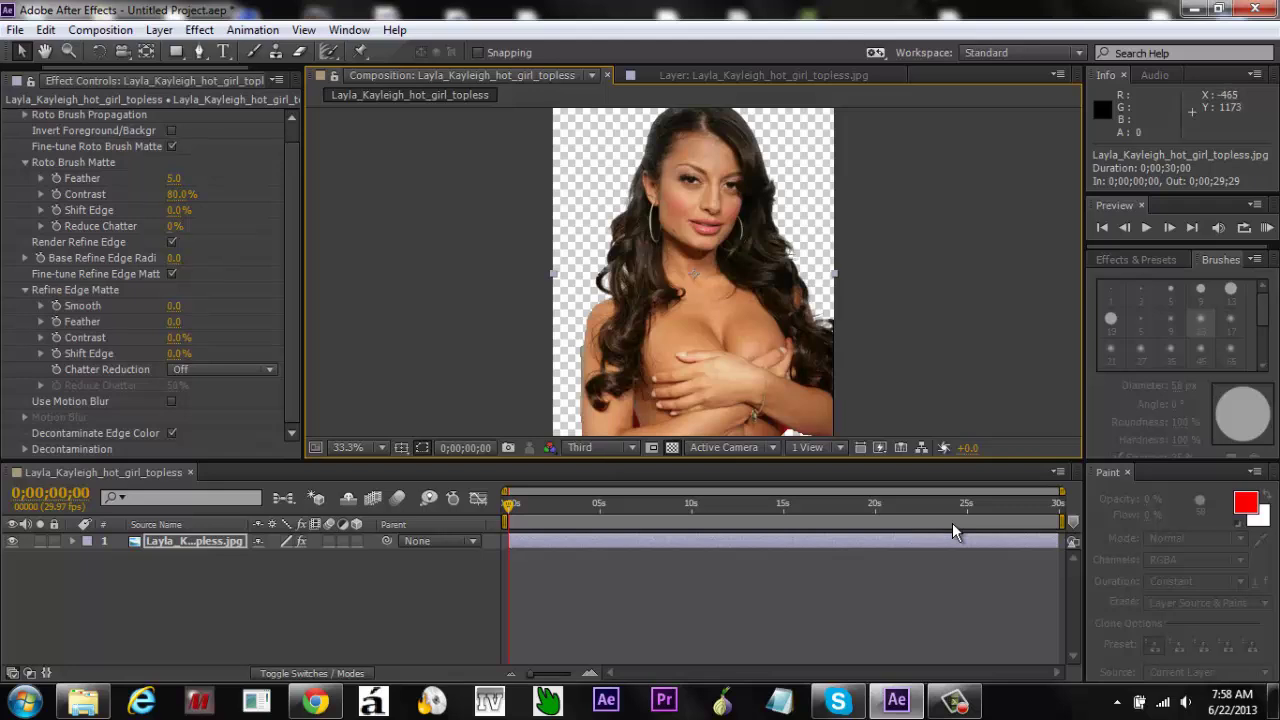
key("h")
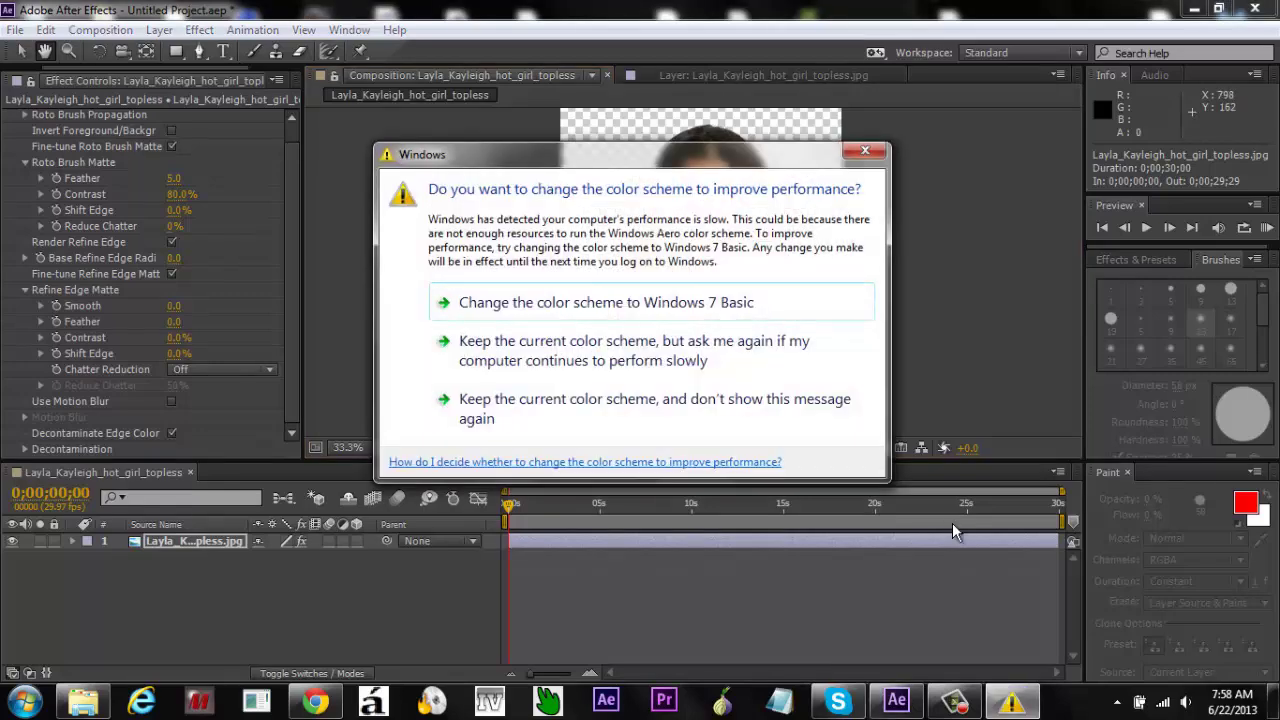
left_click(865, 150)
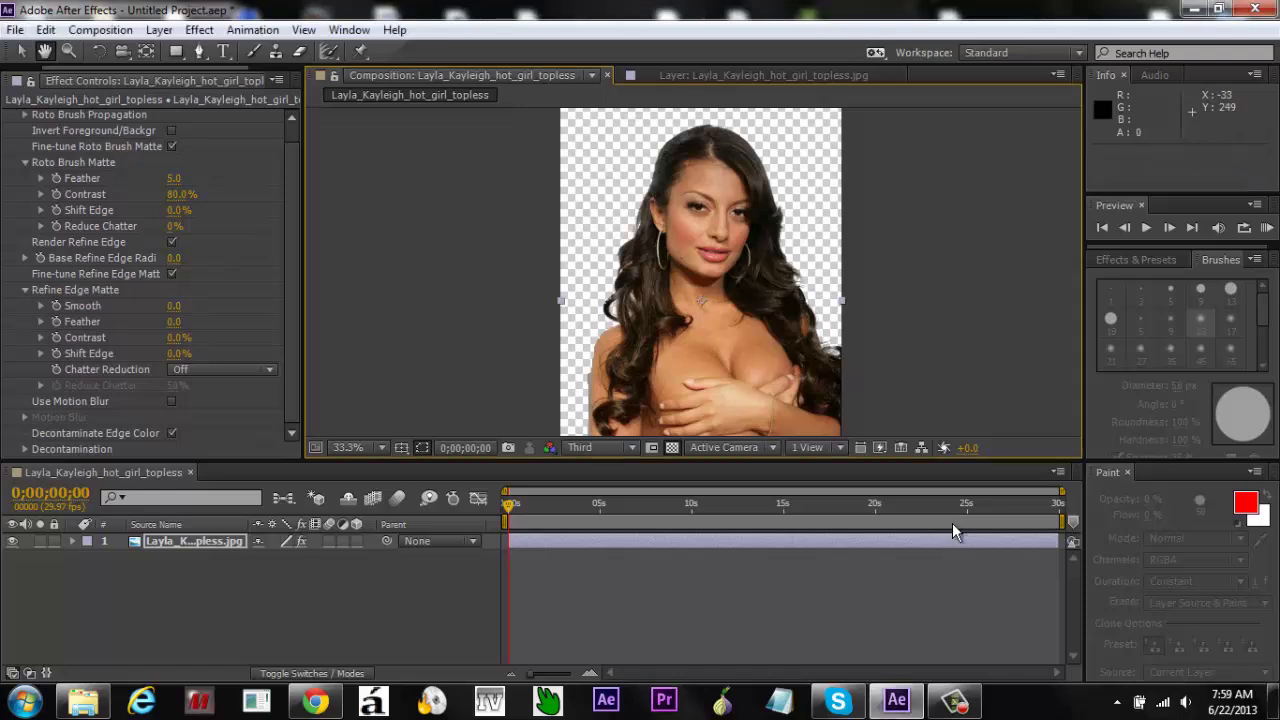
Step: Duplicate the photo layer in the composition
key("ctrl+0")
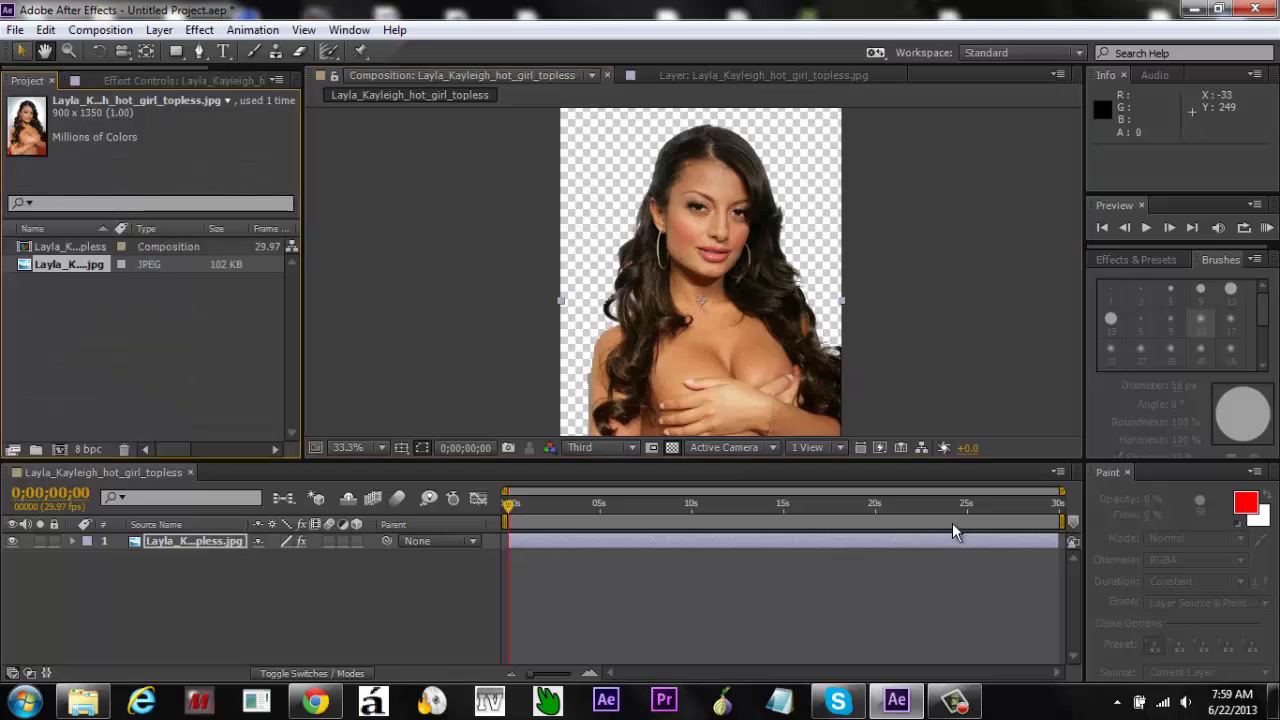
key("v")
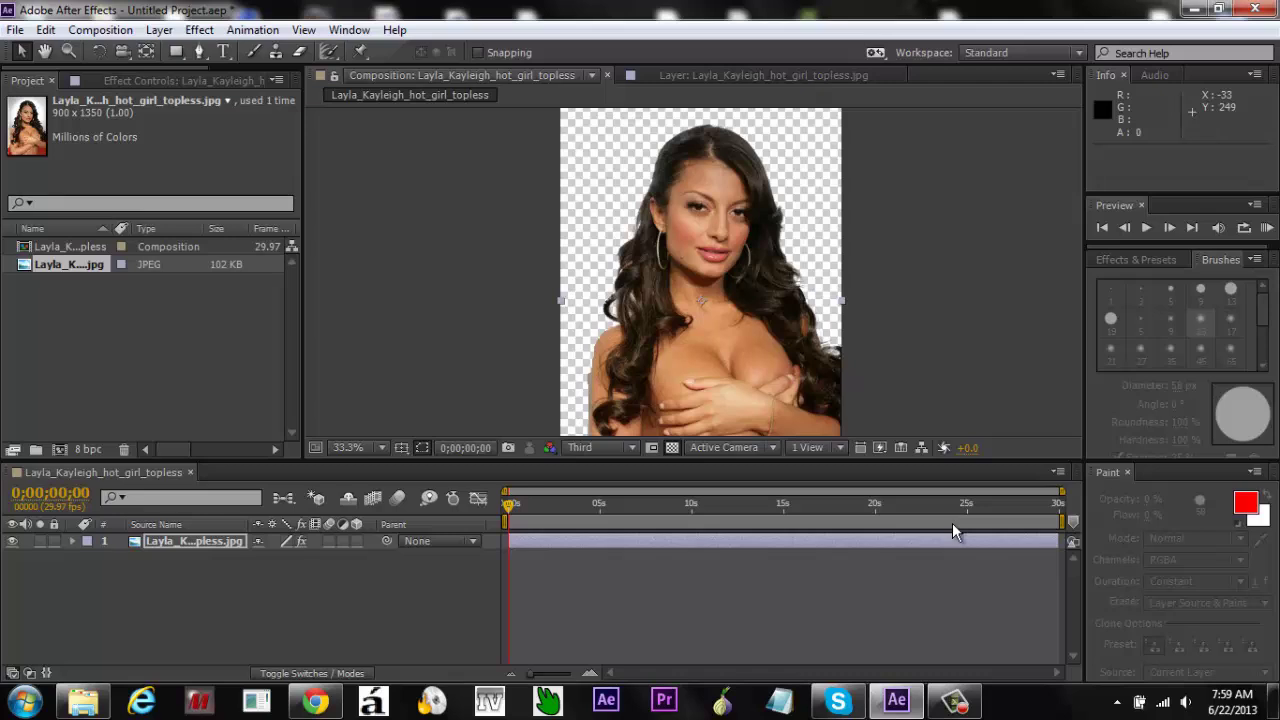
left_click(953, 531)
key("ctrl+d")
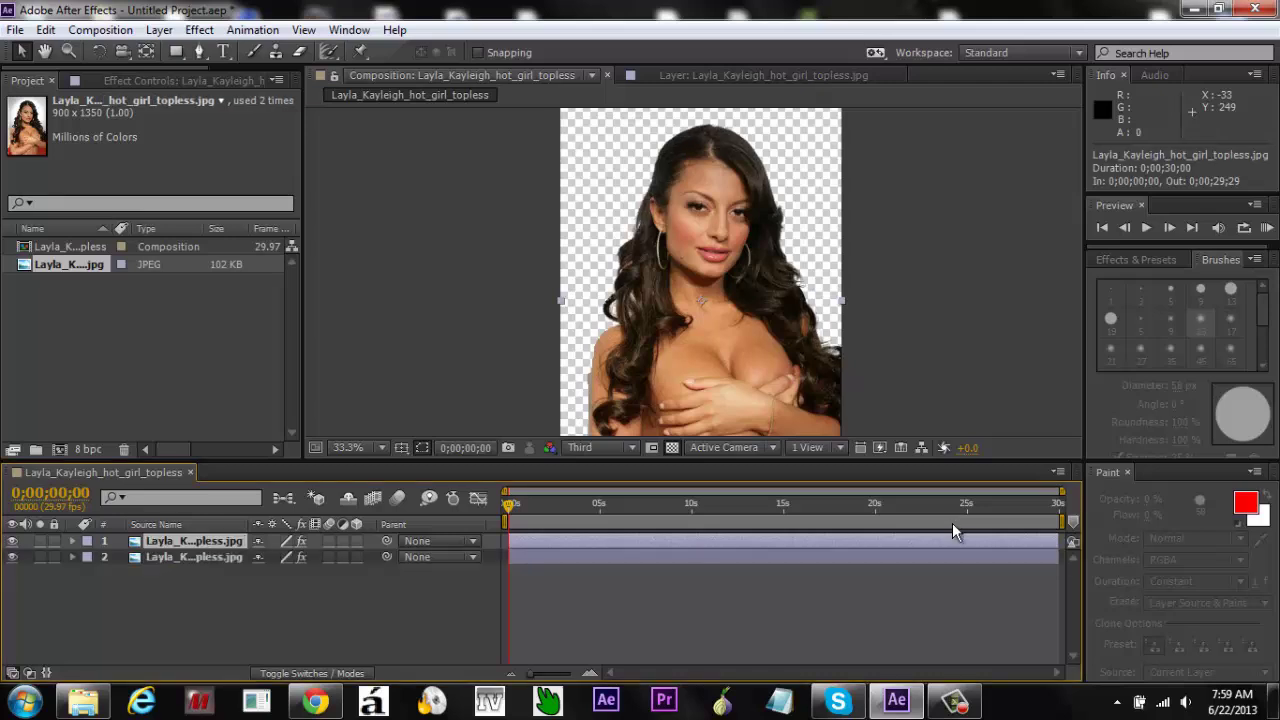
Step: Remove the Roto Brush & Refine Edge effect from the duplicate layer and place it beneath the cutout layer
key("F3")
key("ctrl+a")
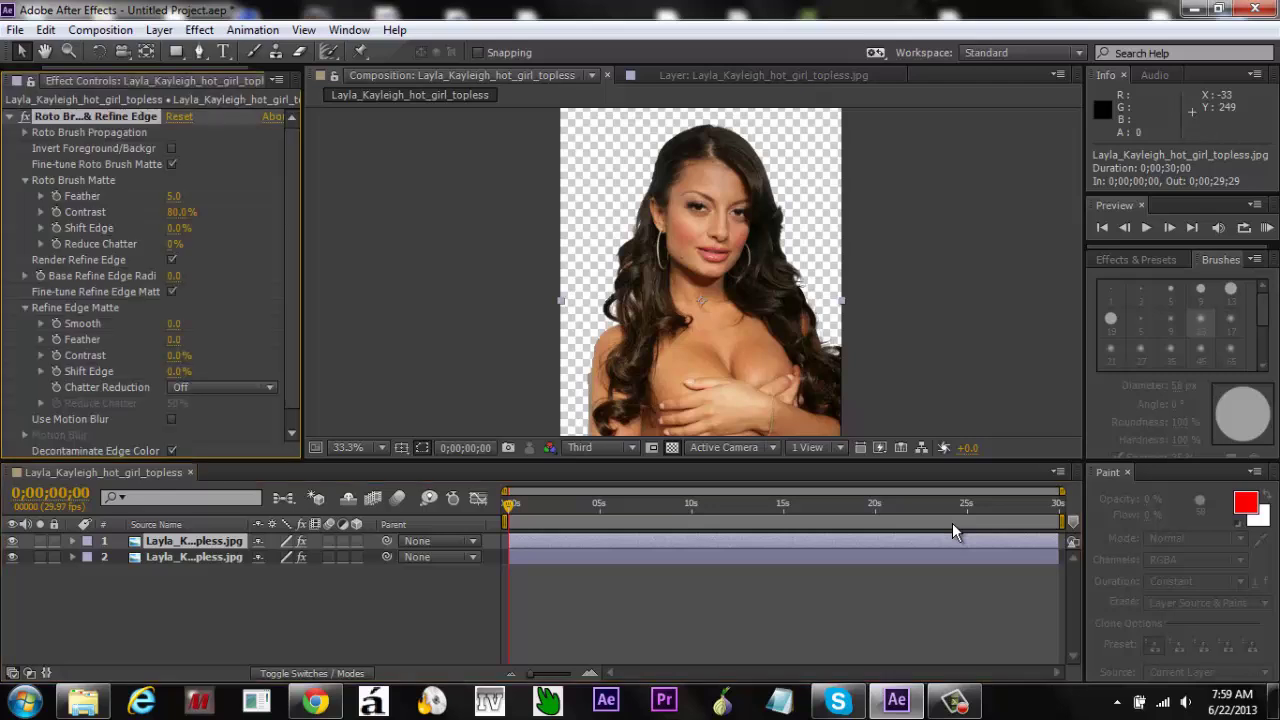
key("Delete")
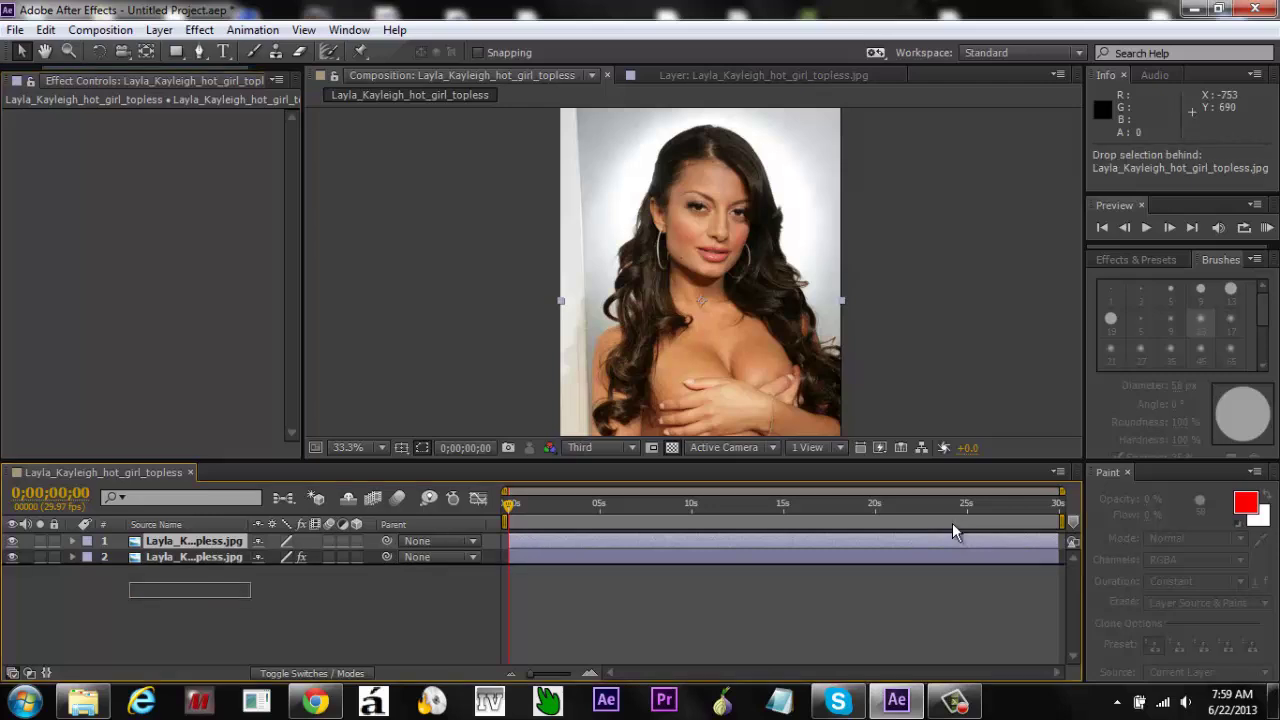
key("ctrl+bracketleft")
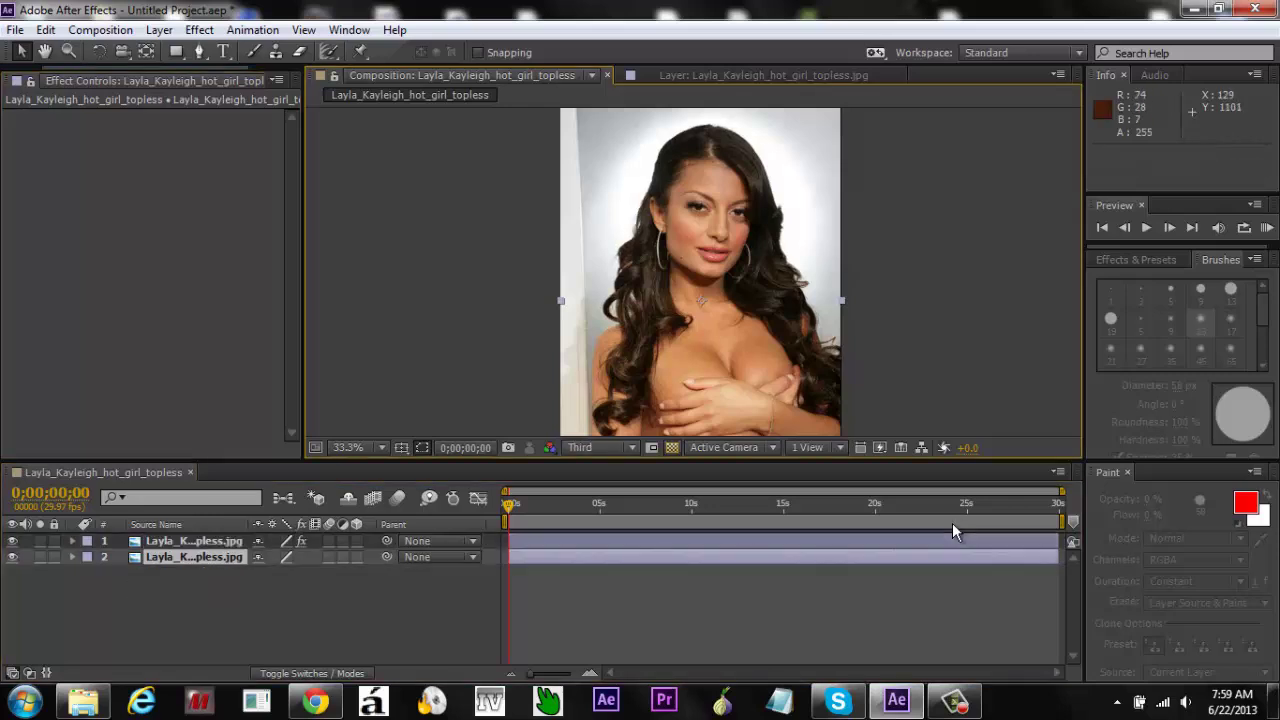
Step: Apply the Gaussian Blur effect to the duplicate photo layer beneath the cutout
left_click(198, 29)
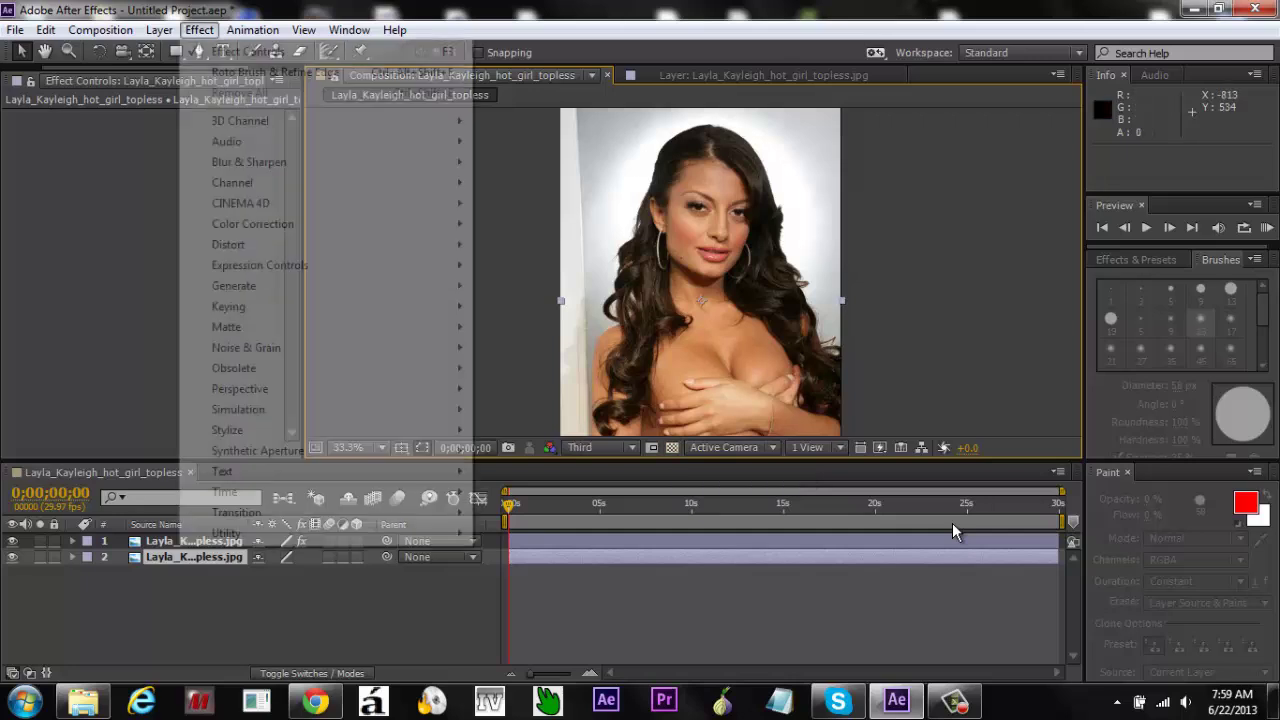
key("Down")
key("Down")
key("Down")
key("Right")
key("Left")
key("Down")
key("Up")
key("Up")
key("Up")
key("Up")
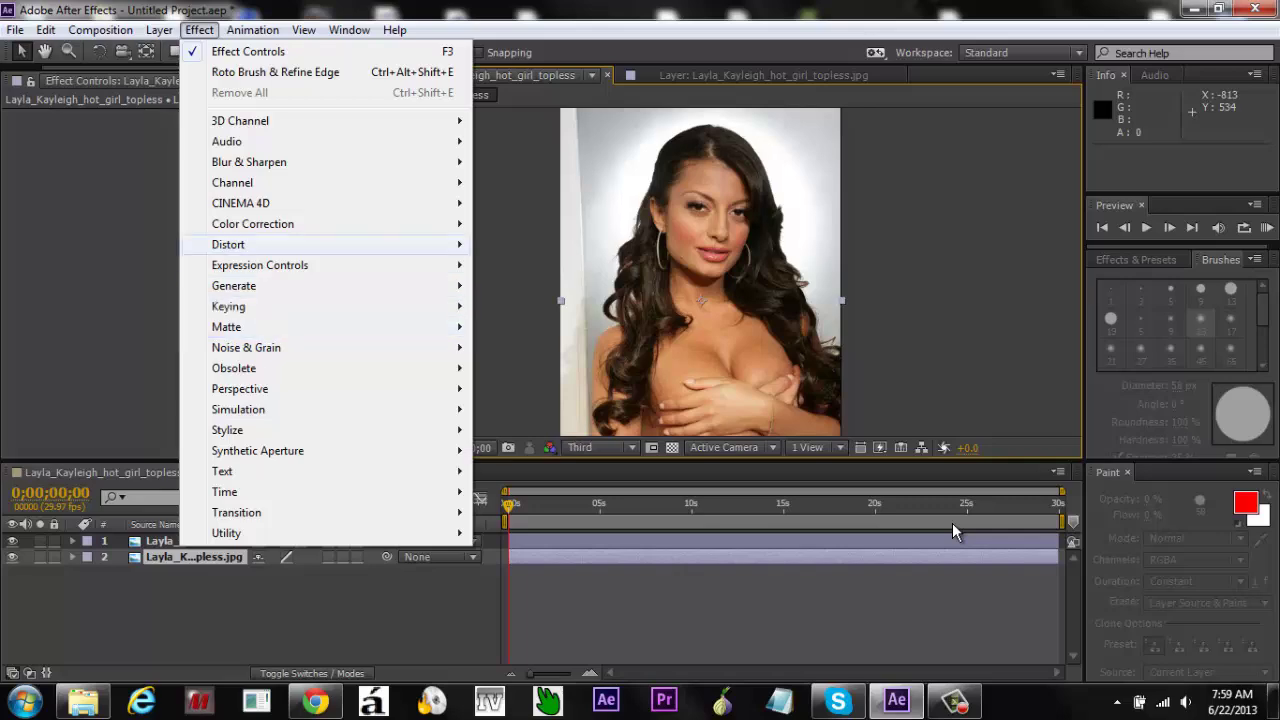
key("Right")
key("Down")
key("Up")
key("Up")
key("Up")
key("Up")
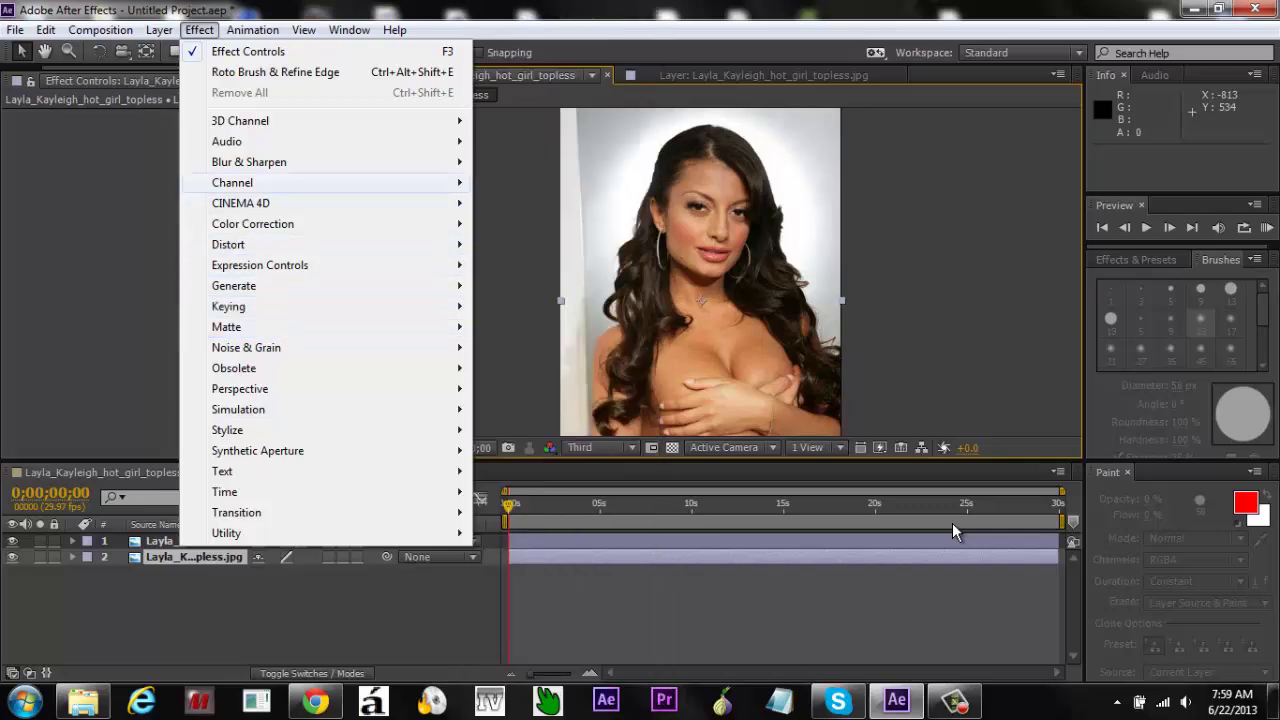
key("Right")
key("Left")
key("Up")
key("Right")
key("Down")
key("Down")
key("Down")
key("Down")
key("Down")
key("Down")
key("Down")
key("Down")
key("Down")
key("Down")
key("Down")
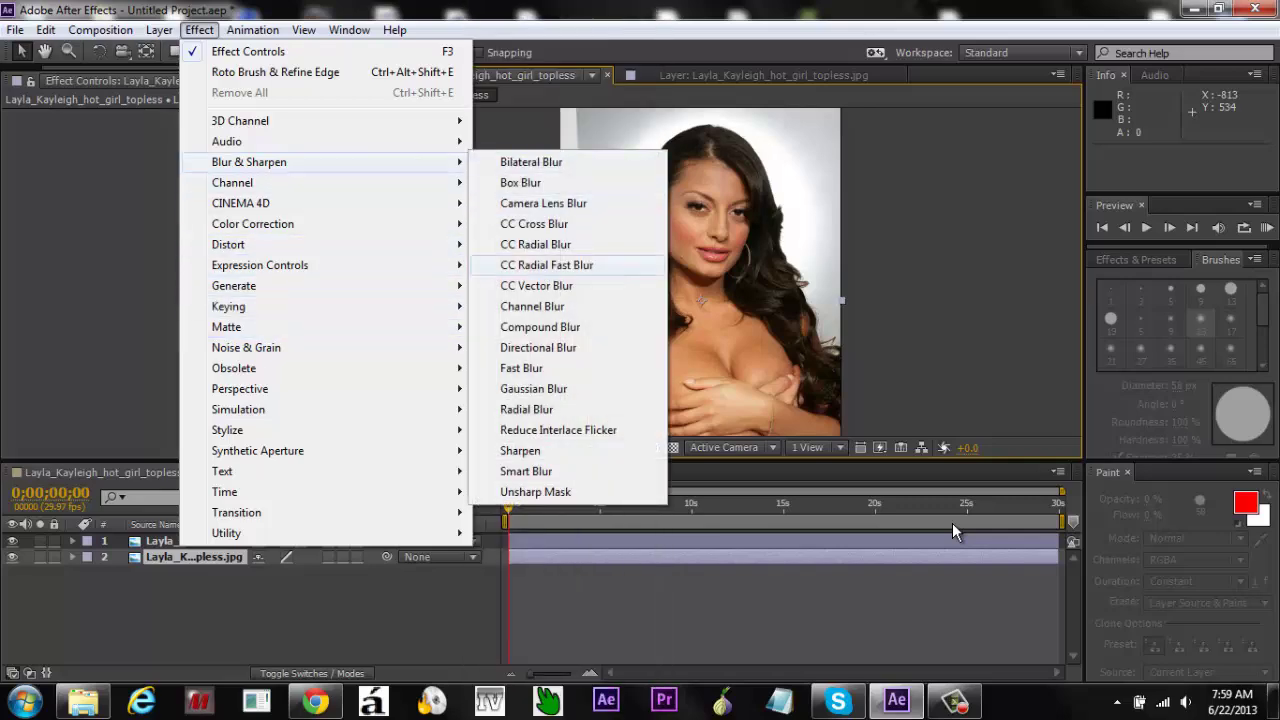
key("Down")
key("Down")
key("Down")
key("Down")
key("Up")
key("Up")
key("Up")
key("Up")
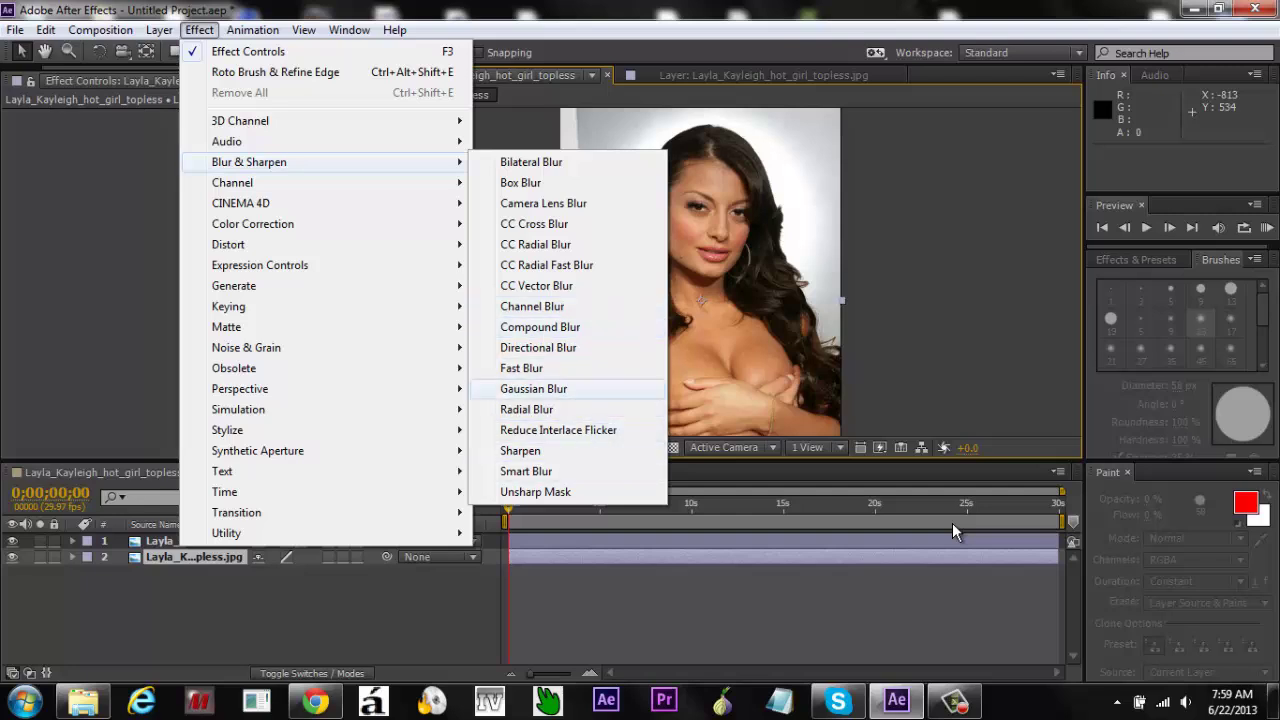
key("Return")
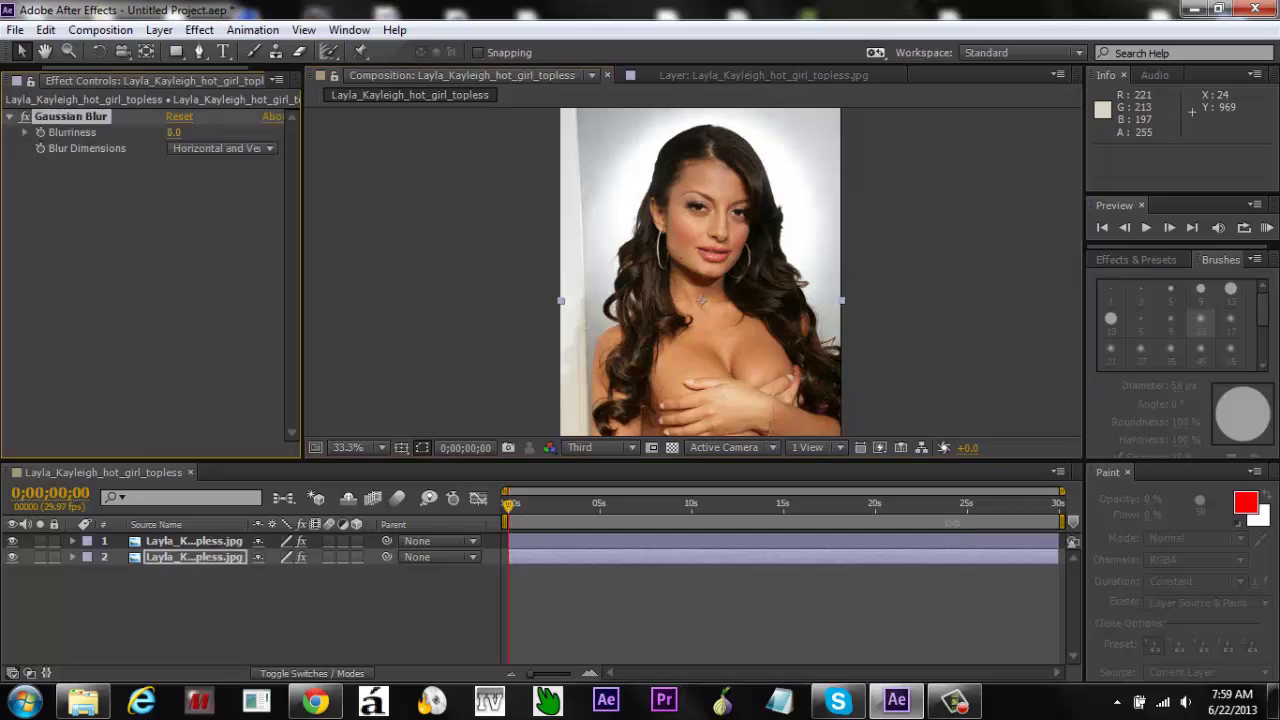
Step: Set the Gaussian Blur's Blurriness to 7.7 and view the composition at 50% magnification
left_click_drag(174, 132, 241, 132)
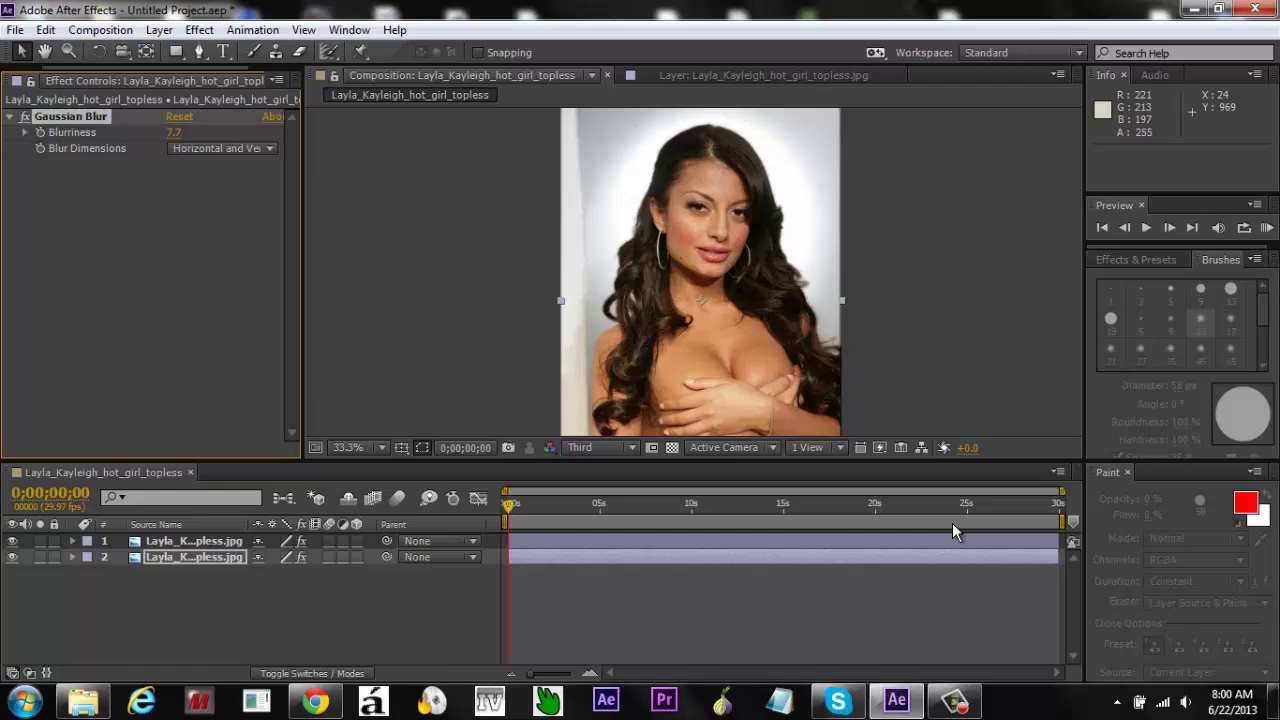
left_click(357, 447)
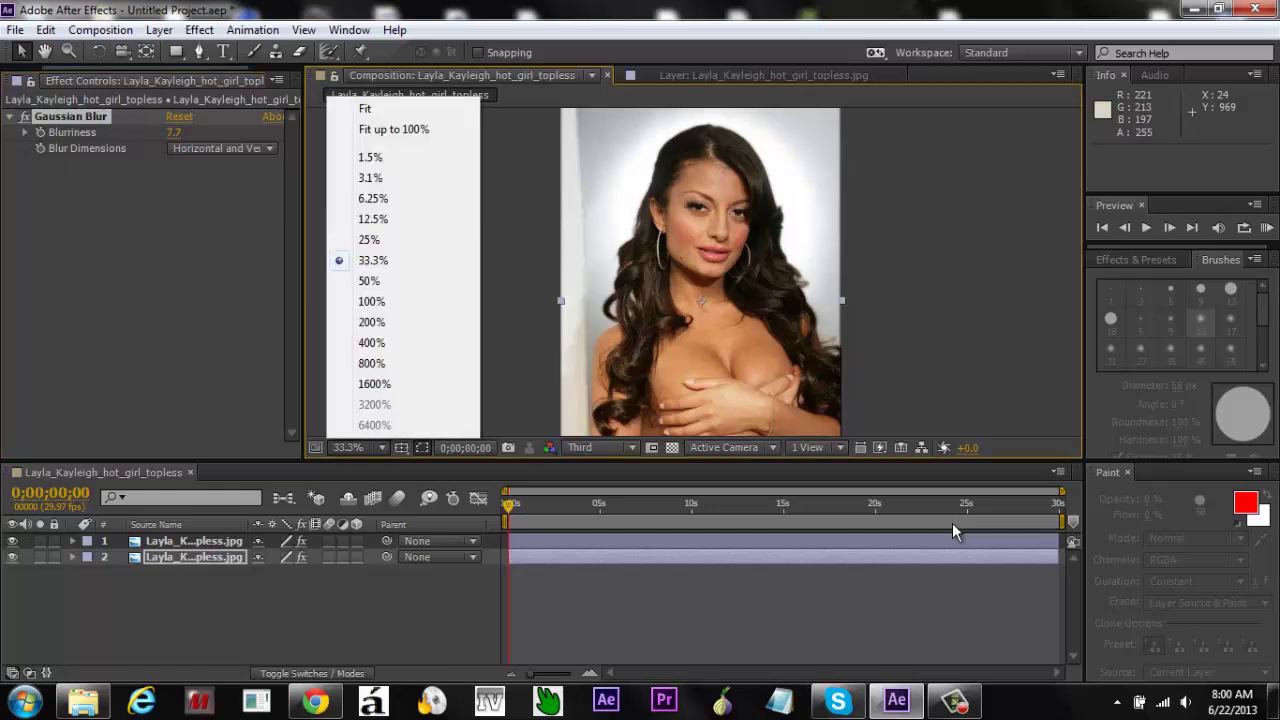
left_click(391, 281)
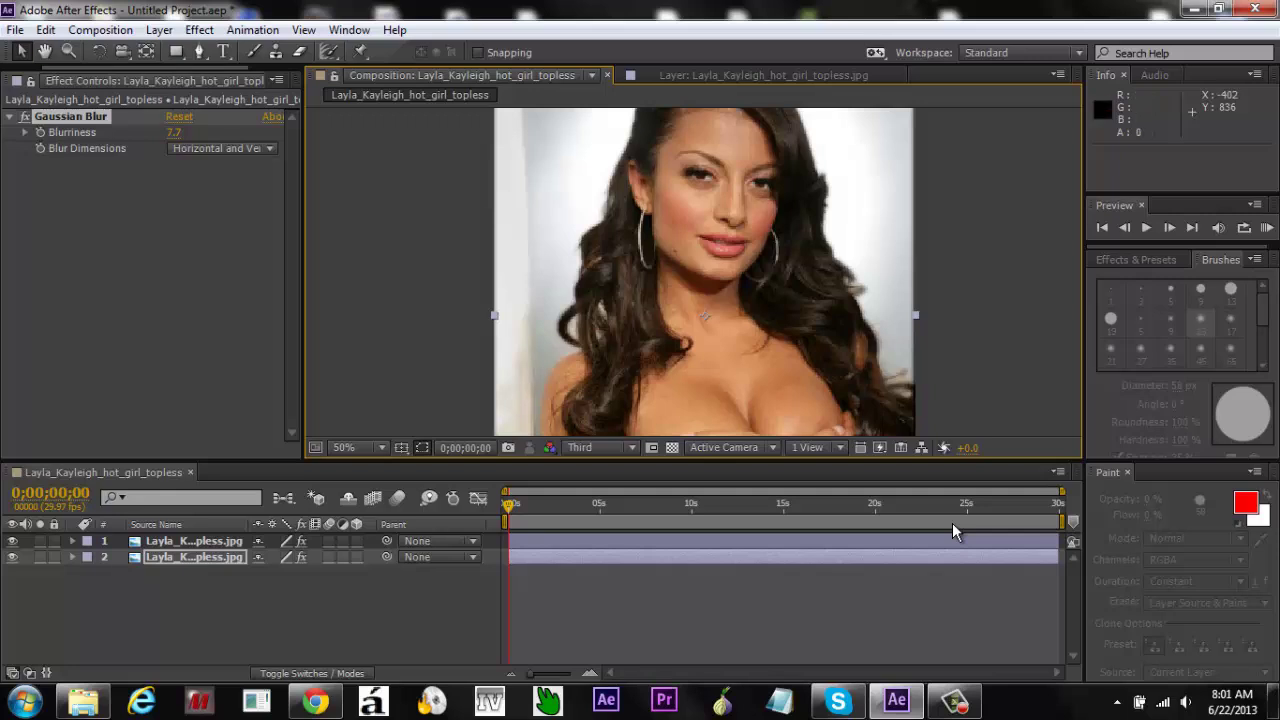
Step: Create a composition with the HDTV 1080 29.97 preset, add the source photo to it, and fit the view up to 100%
key("ctrl+0")
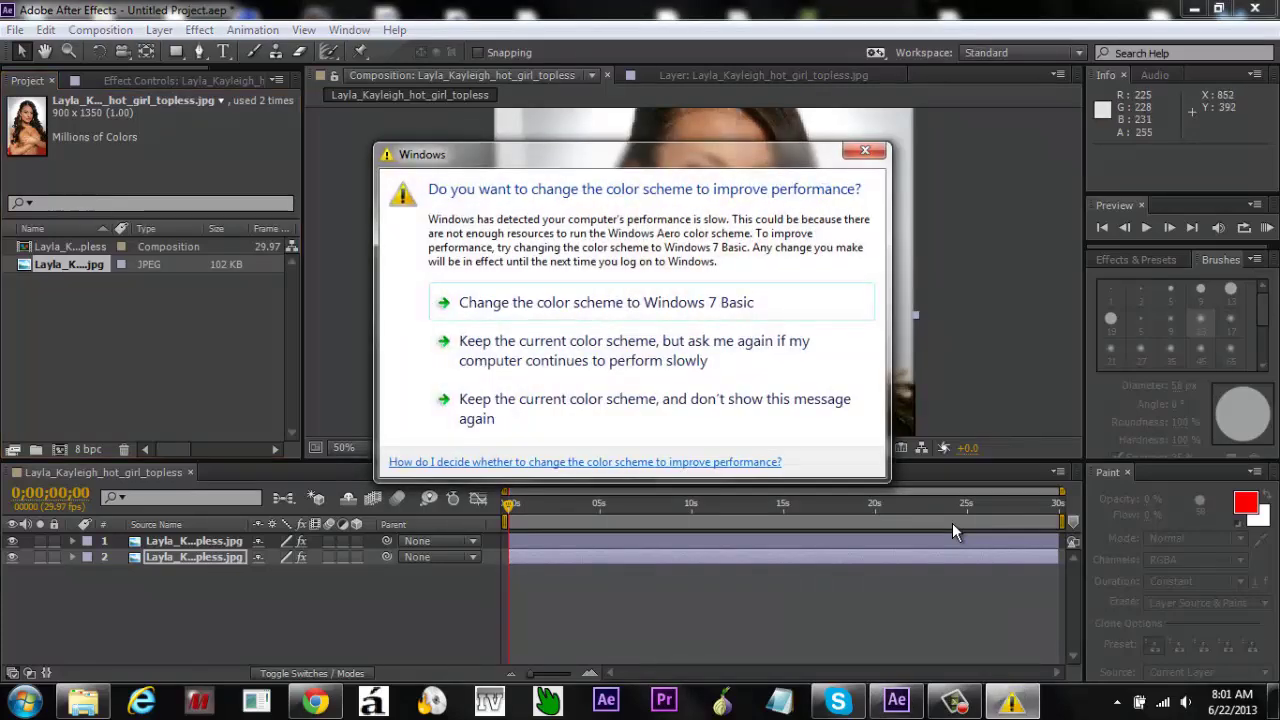
key("Escape")
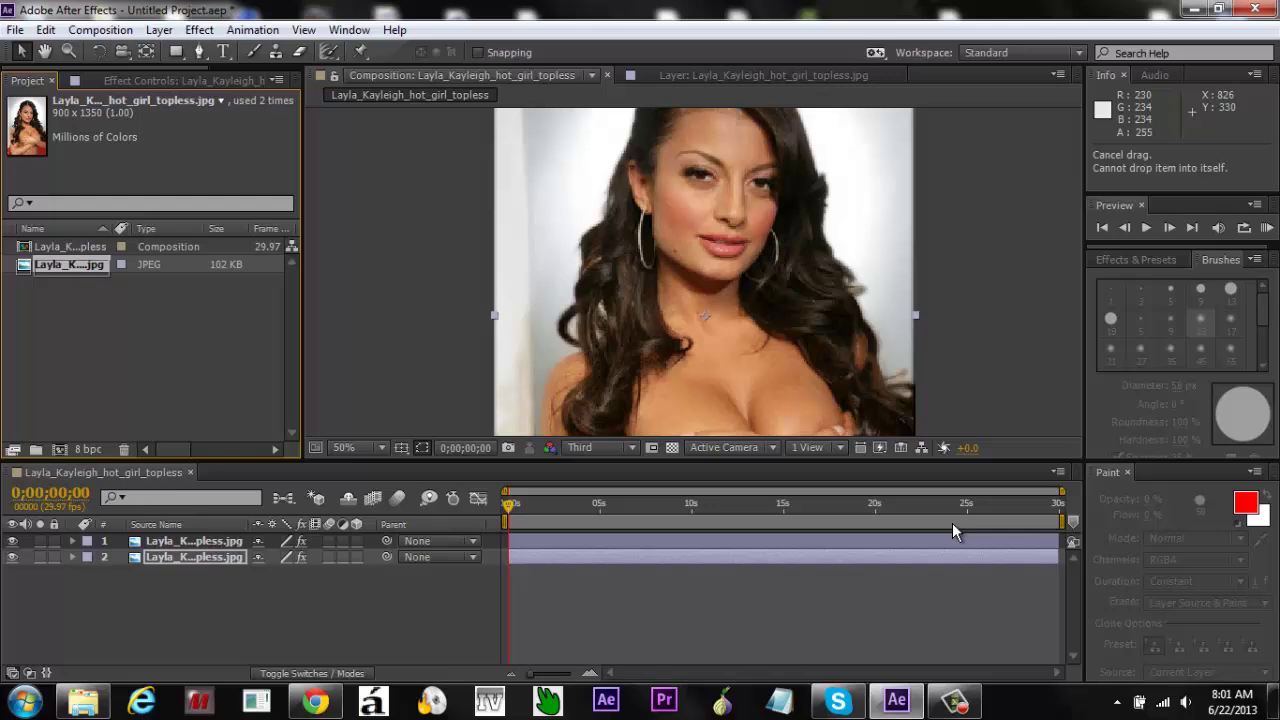
key("ctrl+n")
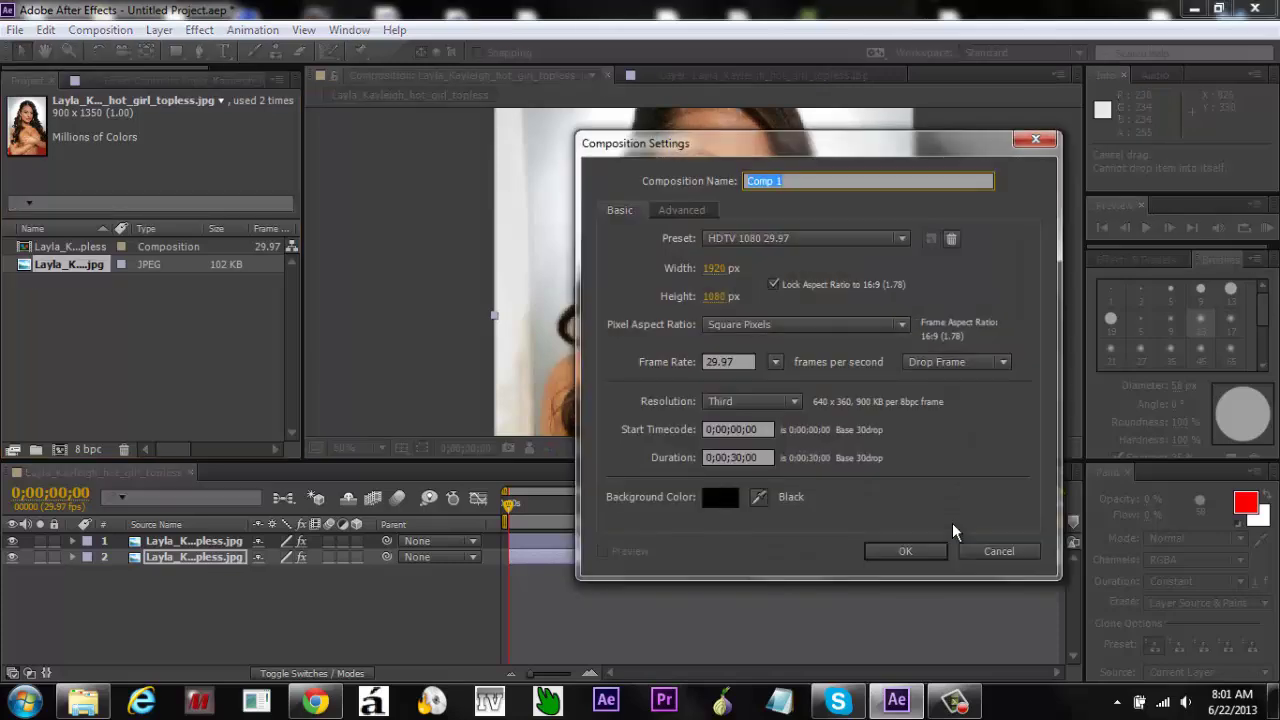
key("Return")
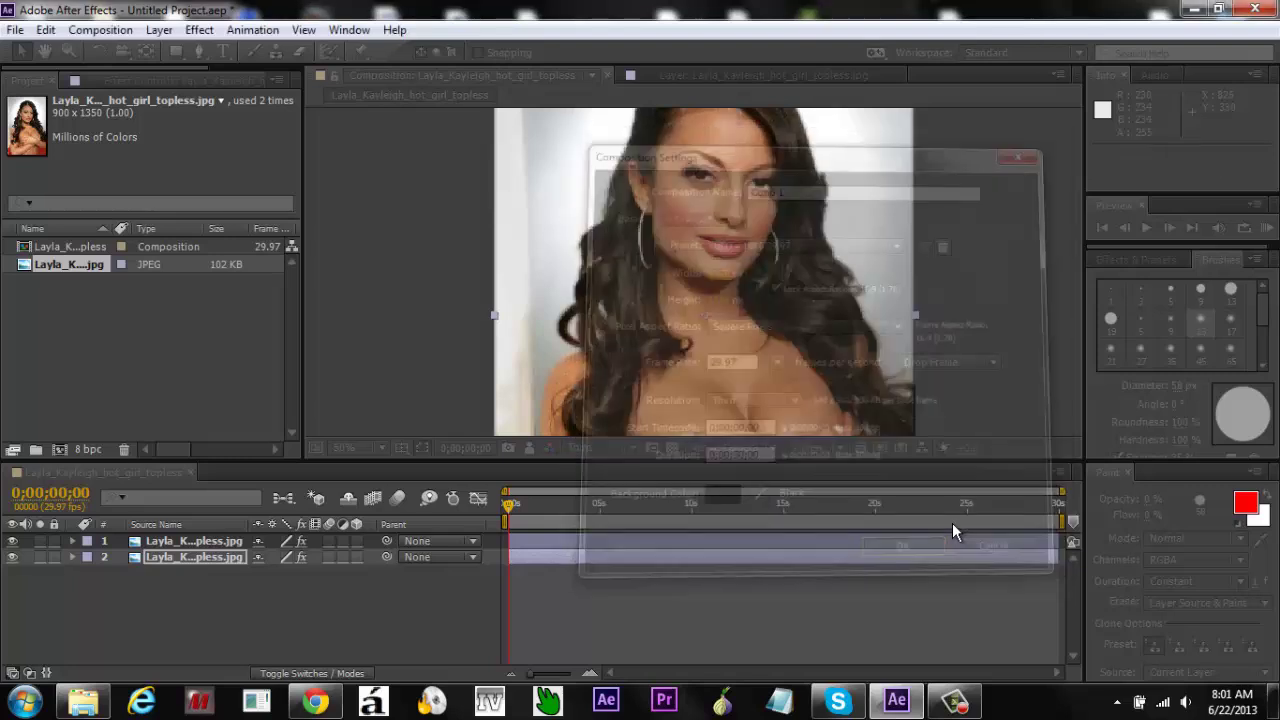
mouse_move(69, 276)
left_mouse_down()
mouse_move(100, 376)
mouse_move(152, 692)
mouse_move(238, 604)
left_mouse_up()
left_click(364, 447)
key("Up")
key("Up")
key("Up")
key("Up")
key("Up")
key("Up")
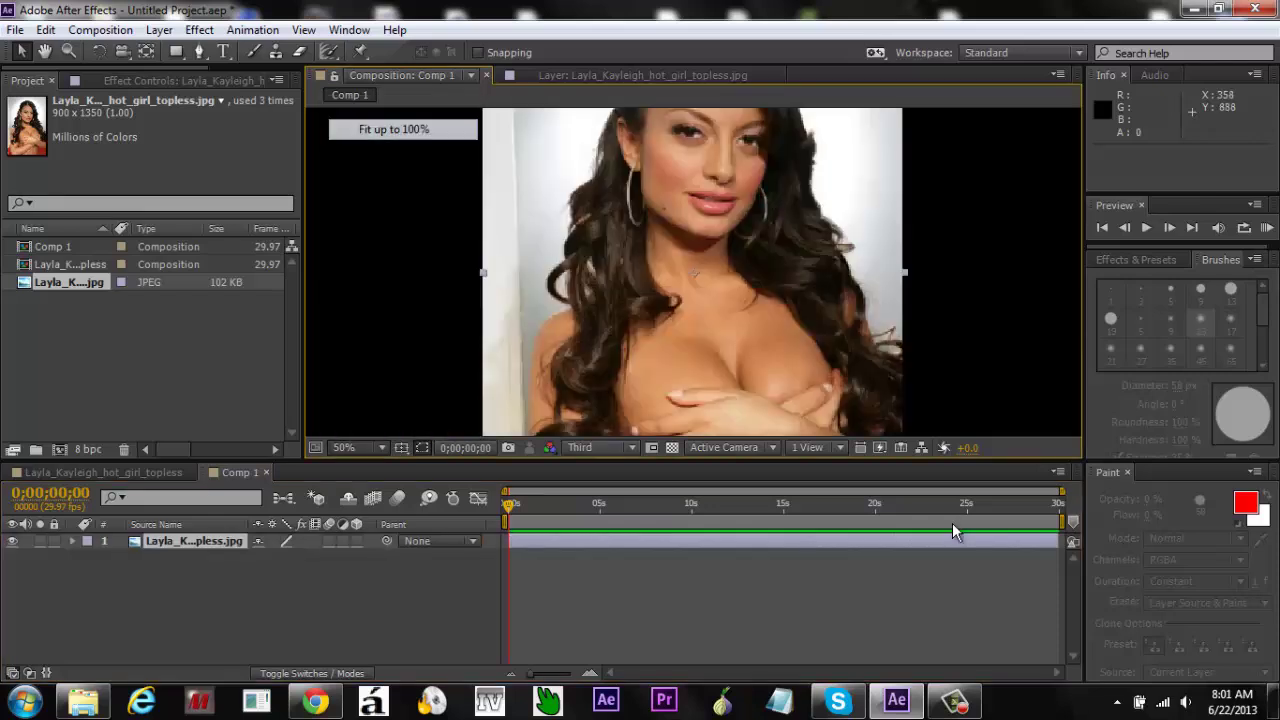
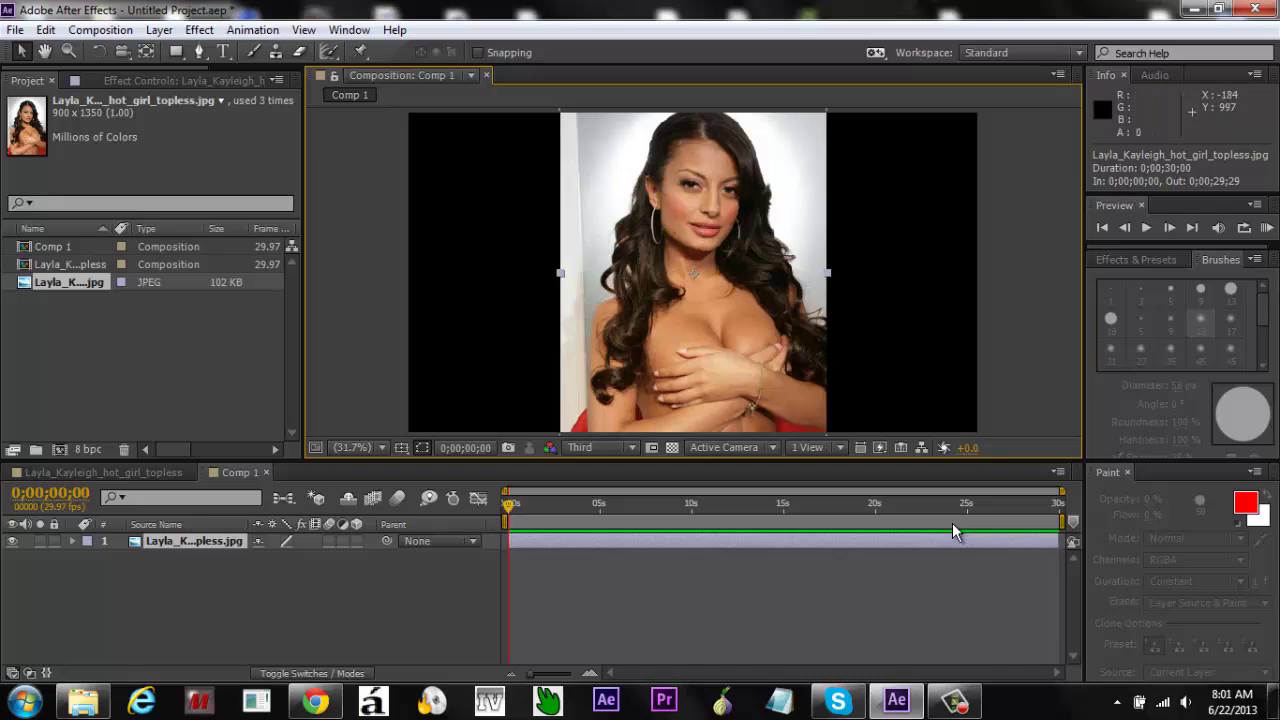
Step: Return to the original photo composition and close it, leaving Comp 1 open
double_click(953, 532)
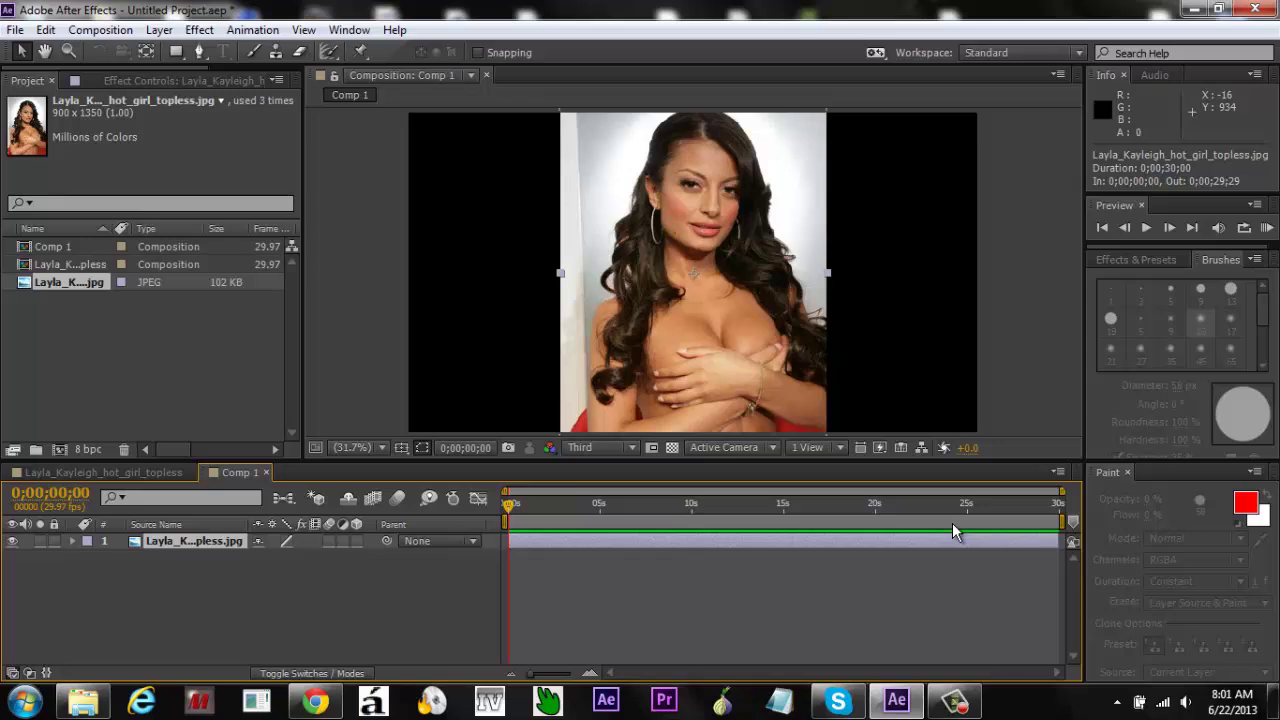
double_click(954, 533)
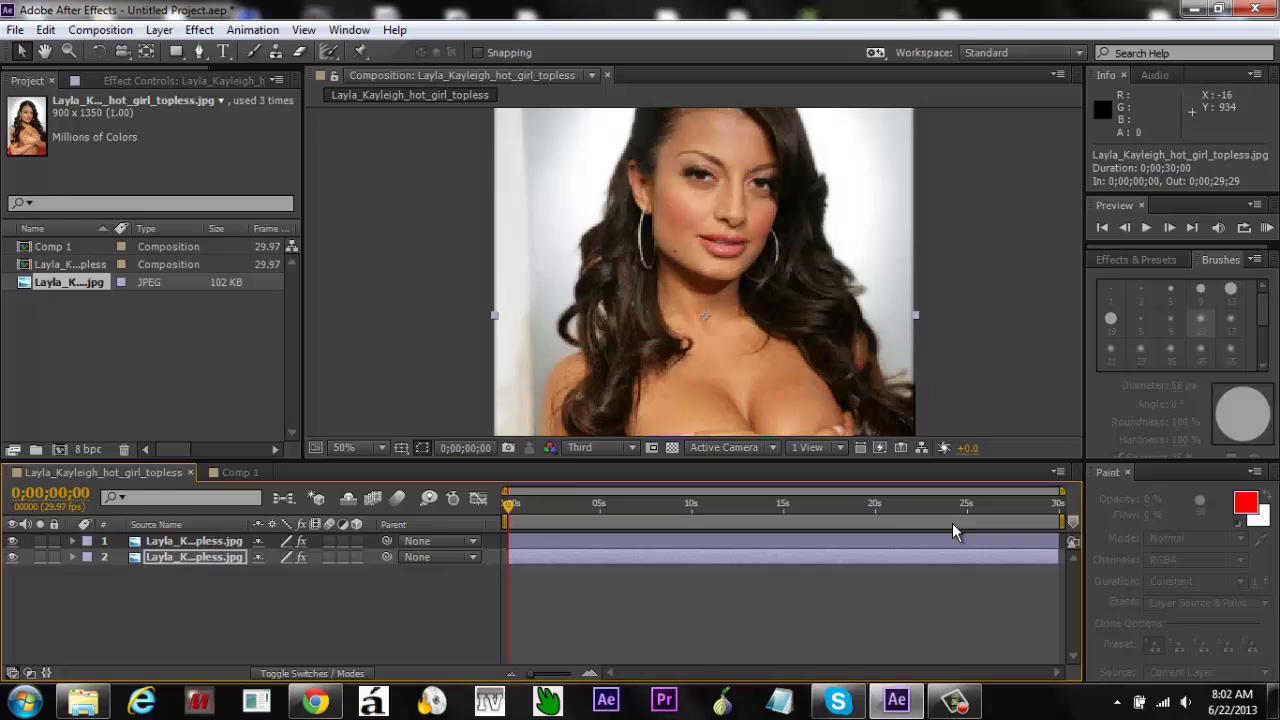
key("ctrl+a")
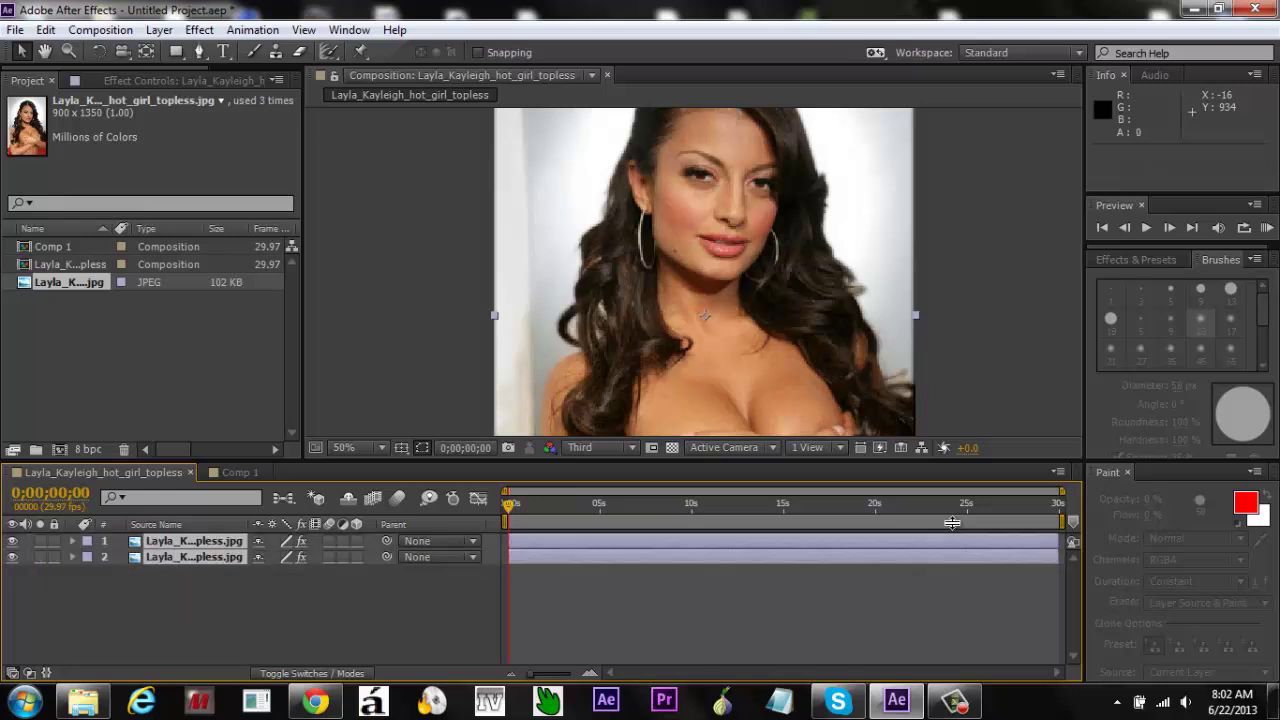
key("ctrl+w")
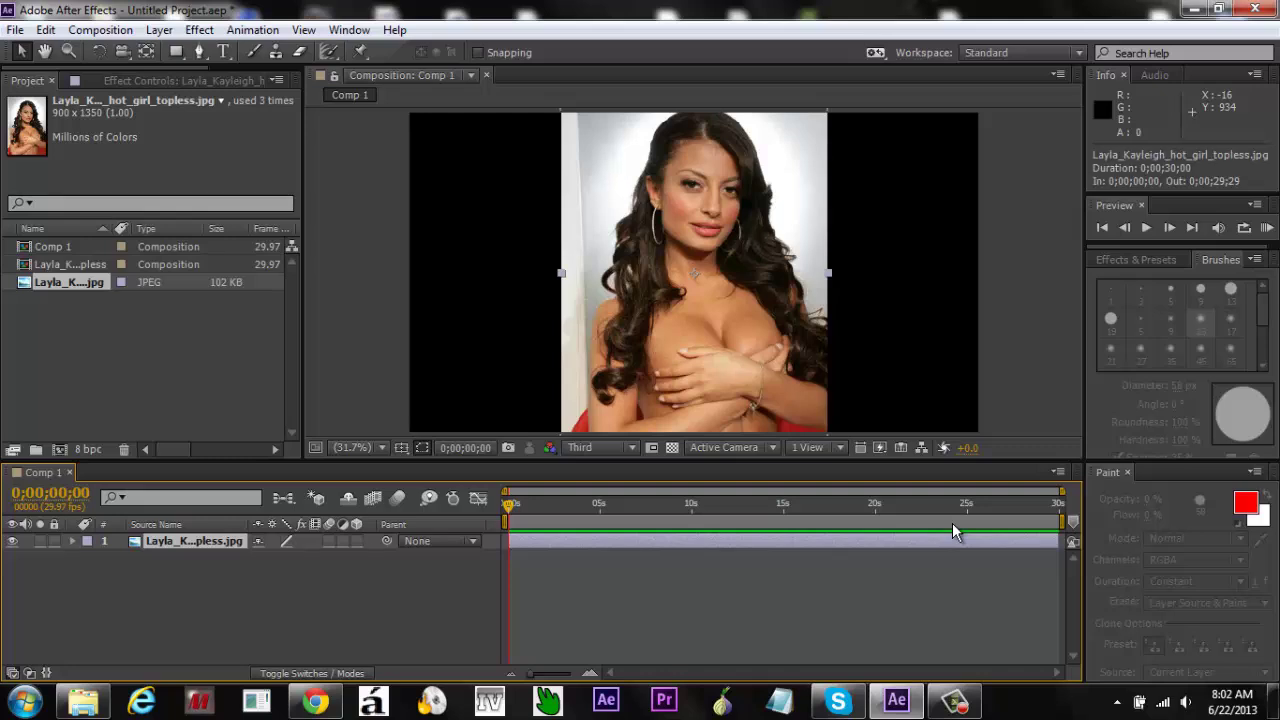
Step: Try a Refine Edge stroke along the hair outline on the photo layer in Comp 1, without a Roto Brush selection
double_click(953, 531)
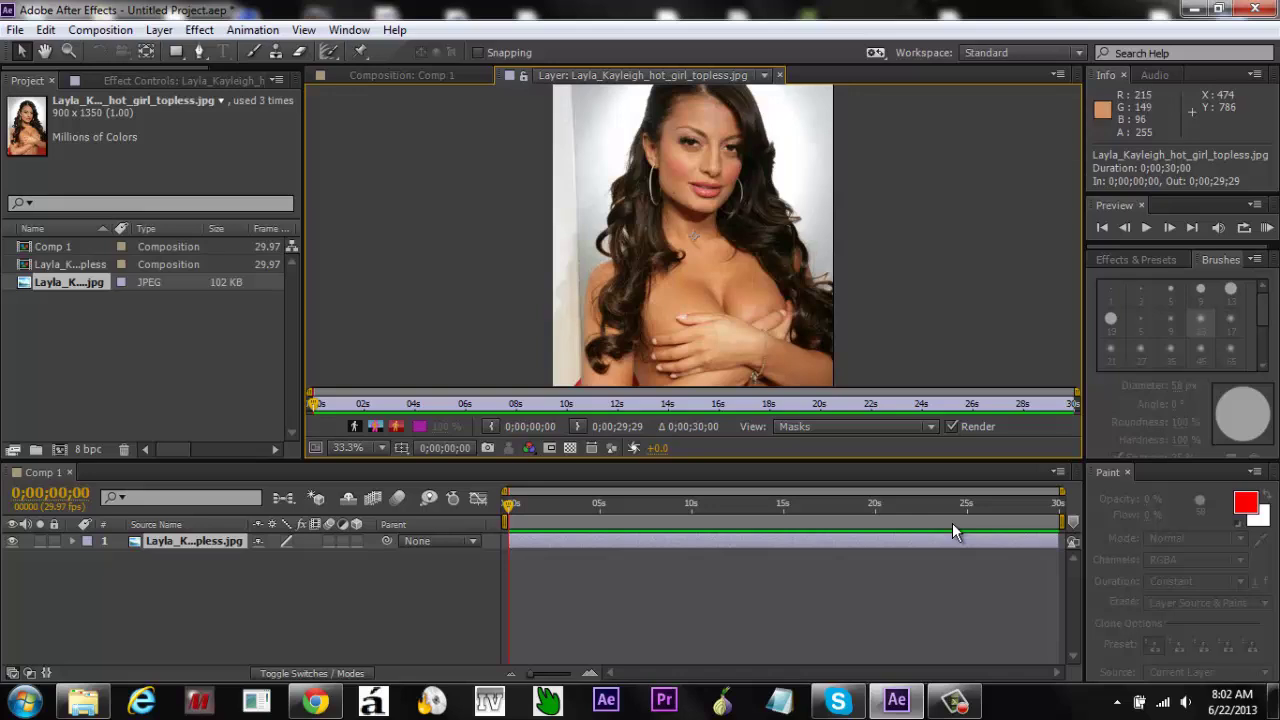
key("alt+w")
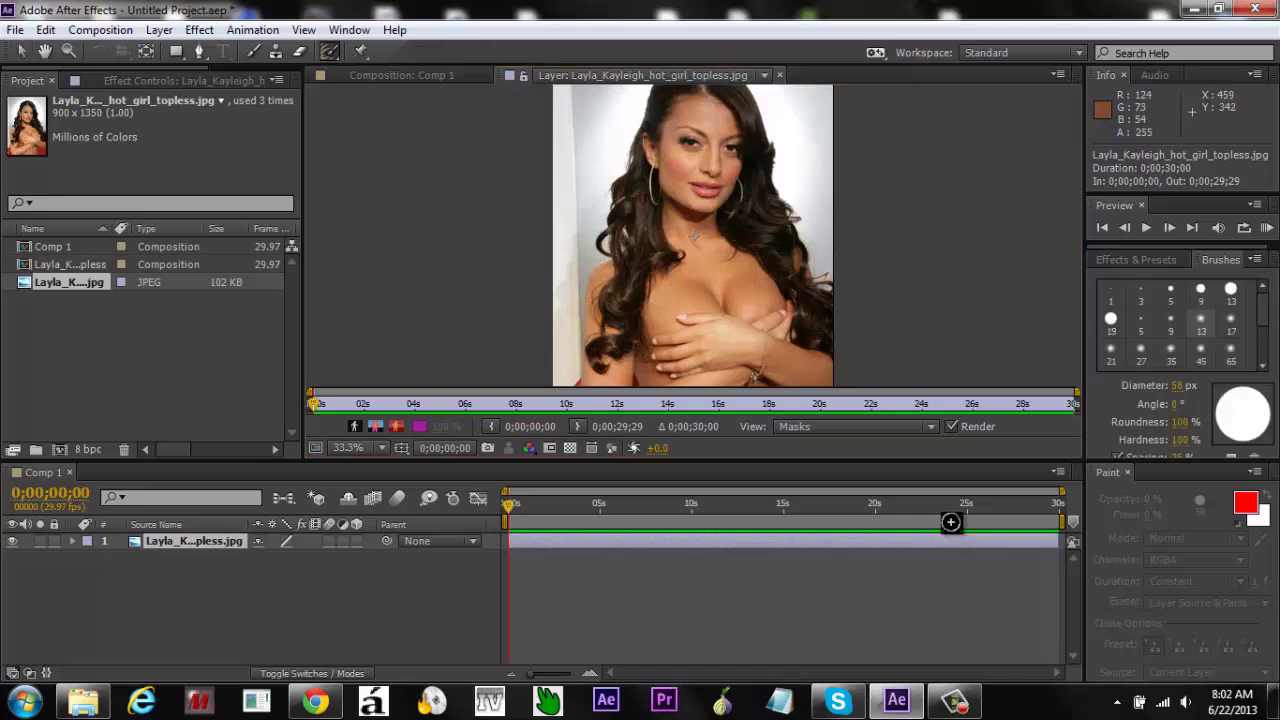
key("h")
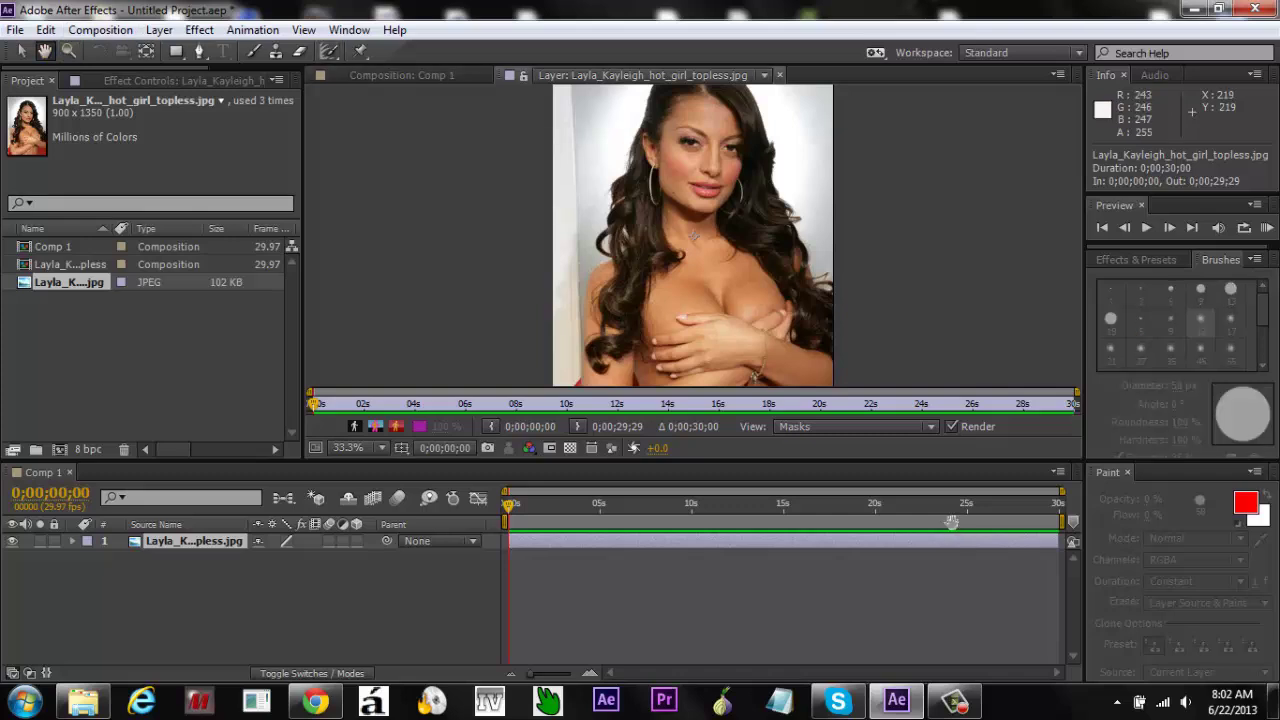
left_click_drag(693, 200, 690, 268)
key("alt+w")
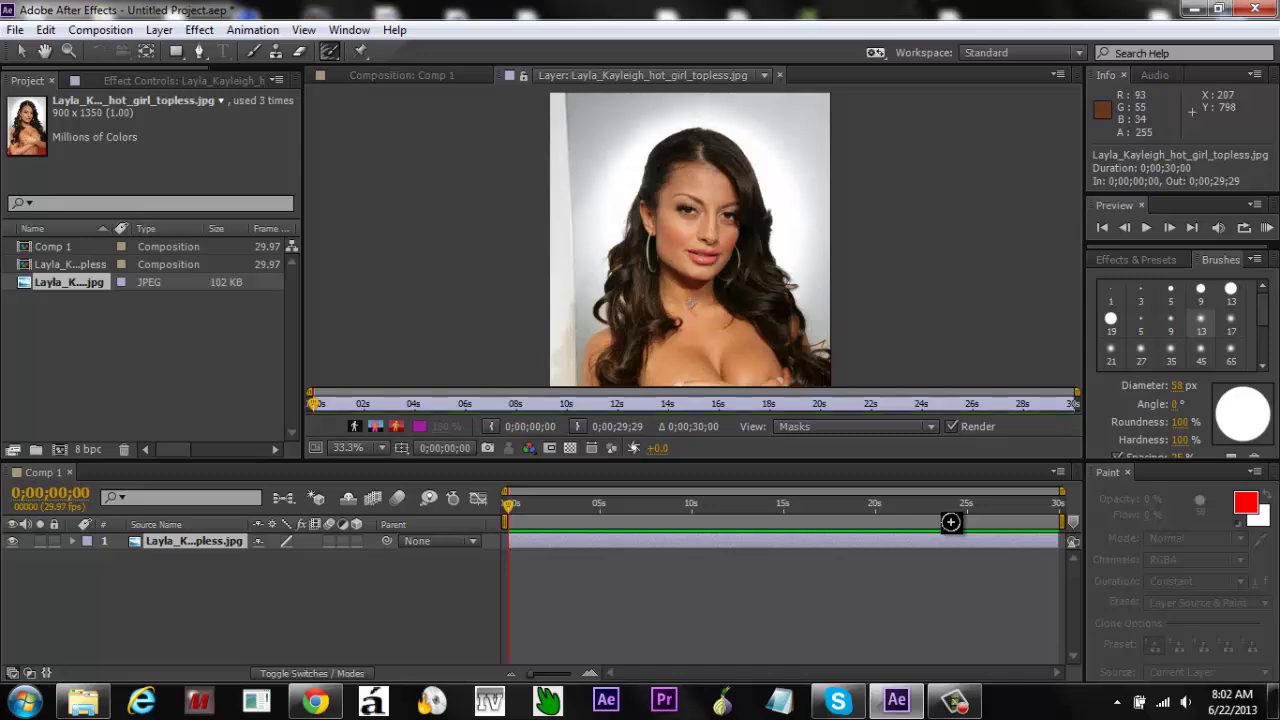
mouse_move(612, 350)
left_mouse_down()
mouse_move(601, 305)
mouse_move(644, 162)
mouse_move(710, 124)
mouse_move(752, 162)
mouse_move(826, 356)
left_mouse_up()
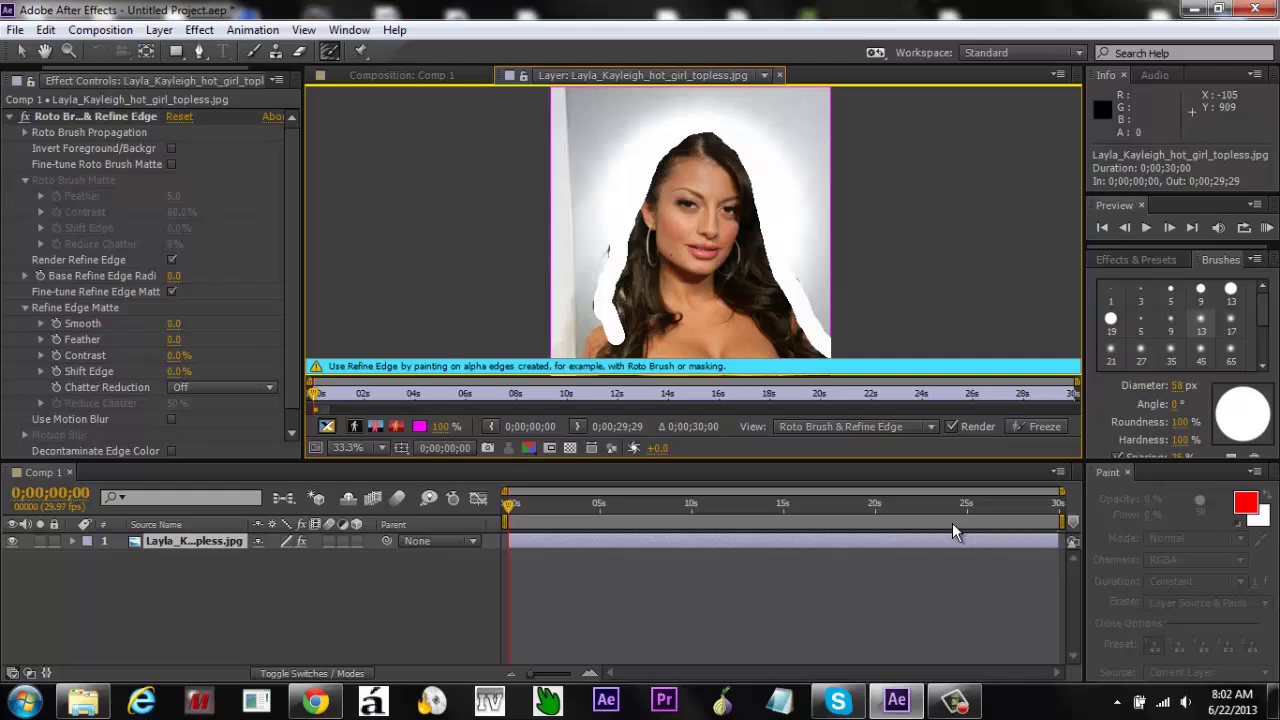
Step: Check the Refine Edge stroke in the layer view using the alpha, alpha boundary and alpha overlay displays
key("alt+4")
key("alt+4")
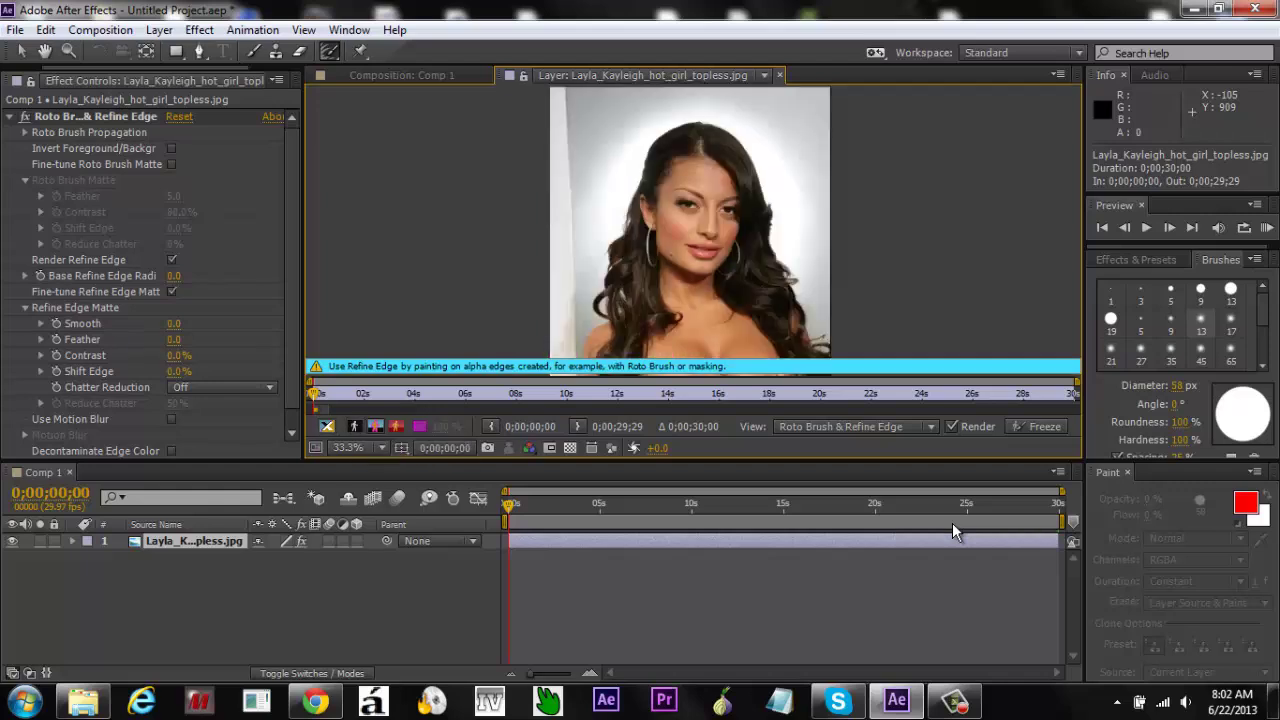
key("alt+5")
key("alt+6")
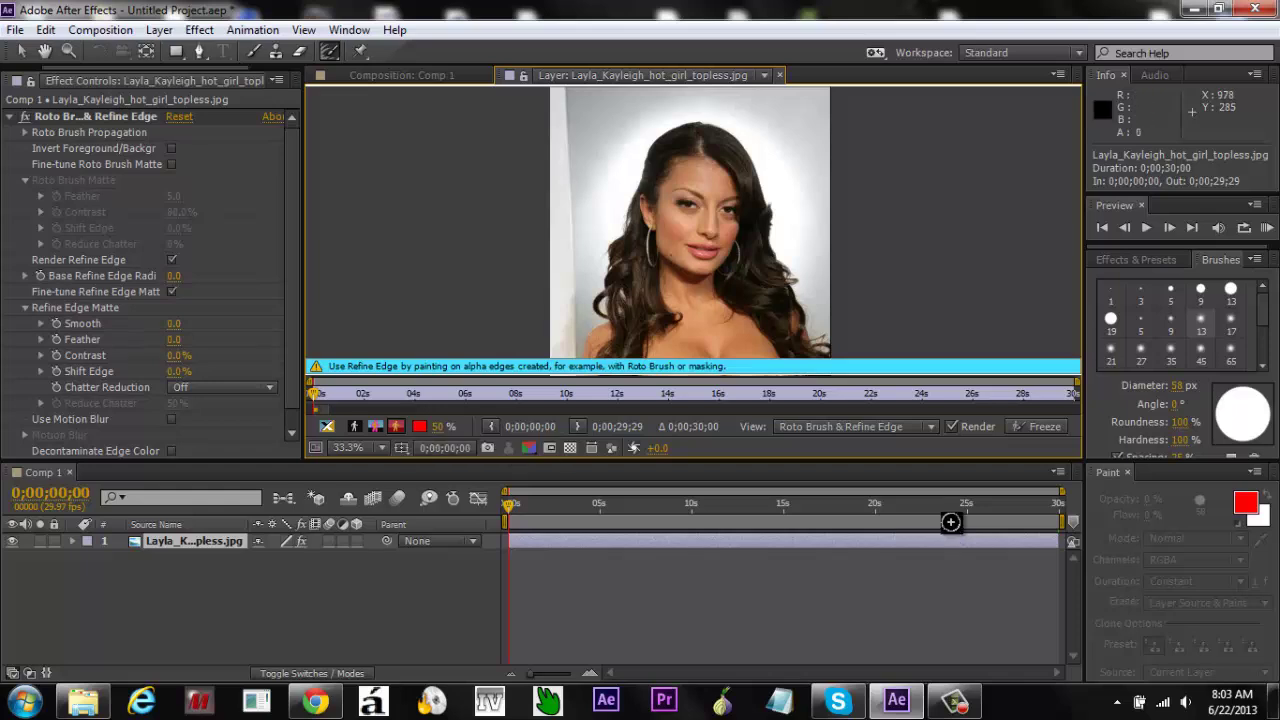
Step: Close the layer view and delete the Roto Brush & Refine Edge effect from the photo layer in Comp 1
key("ctrl+w")
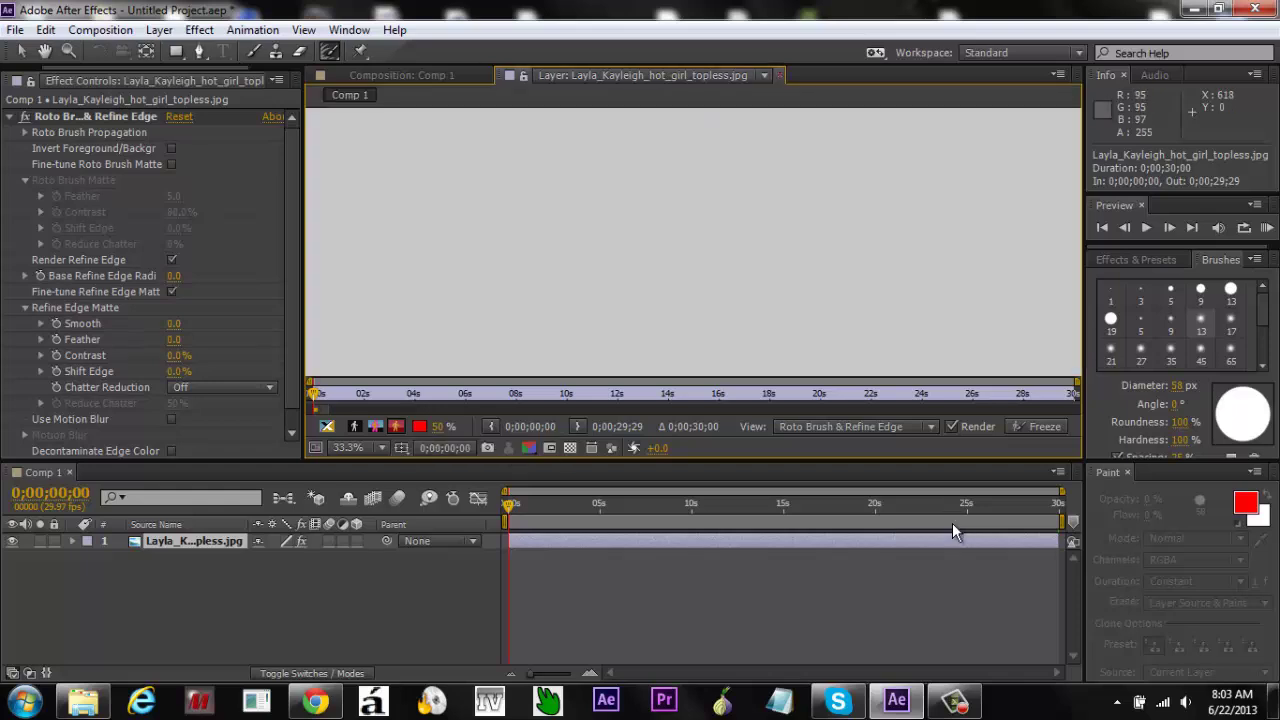
key("ctrl+w")
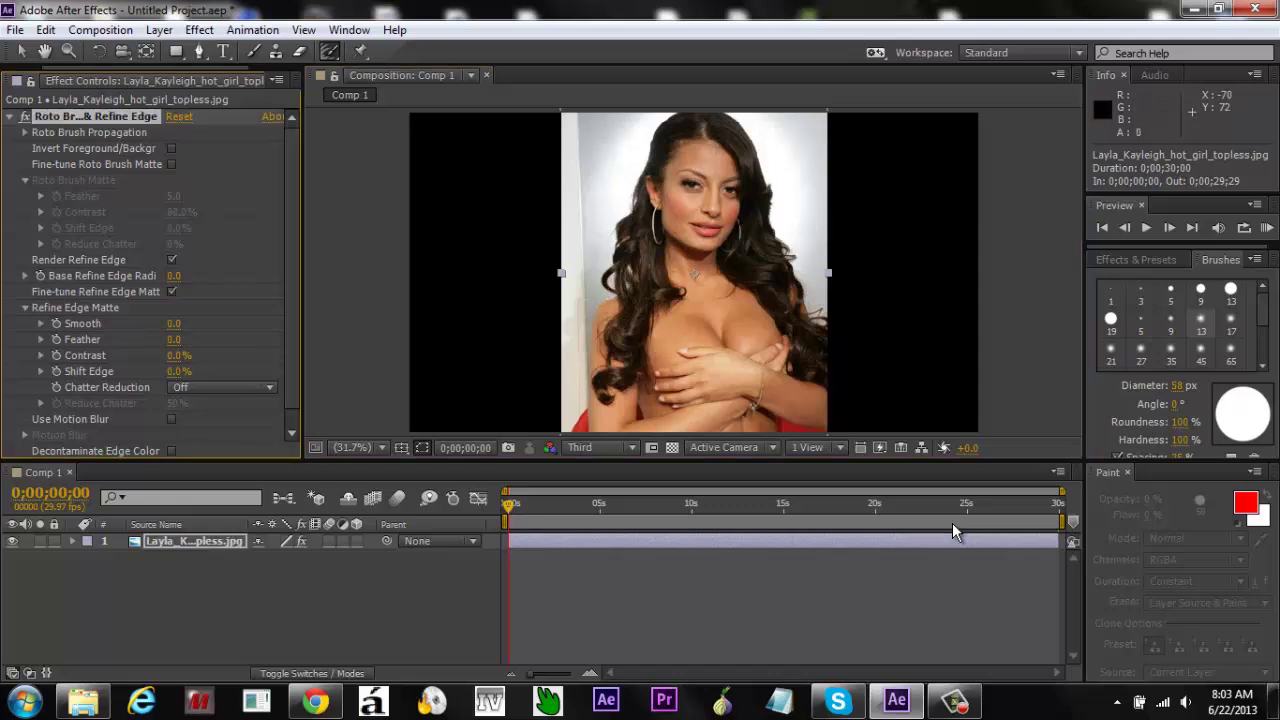
key("Delete")
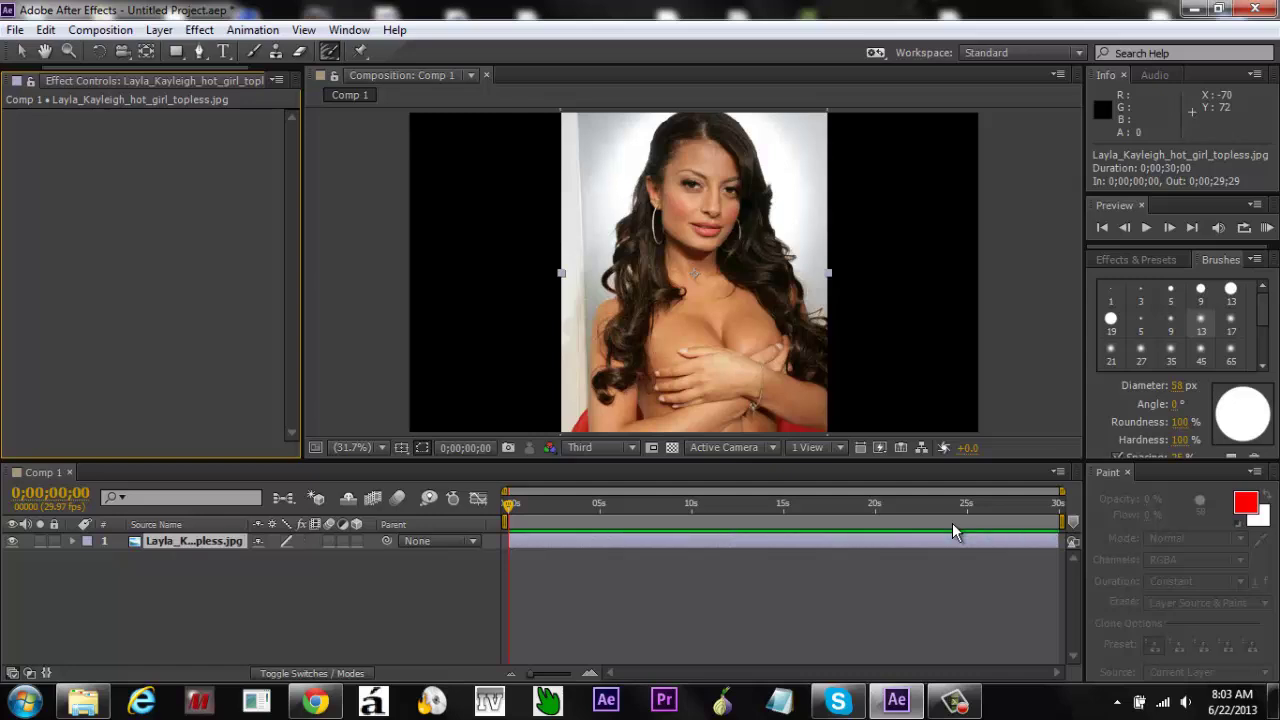